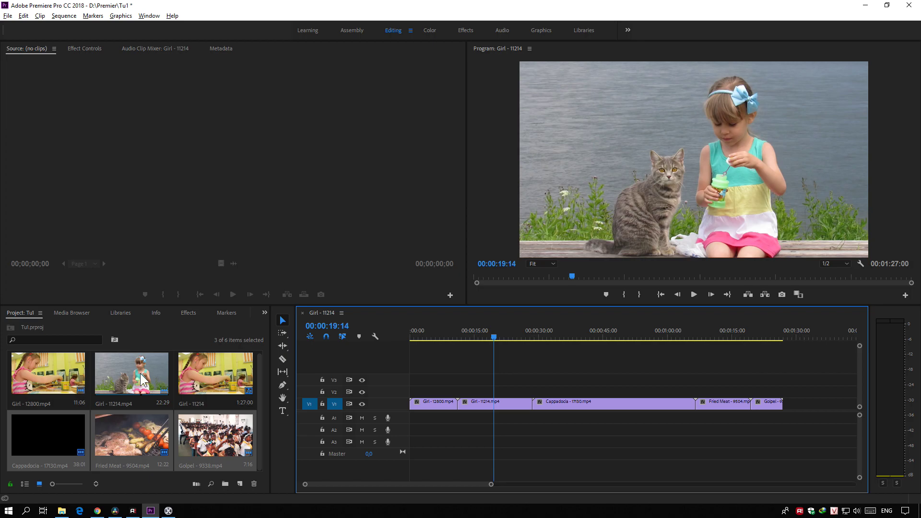
Step: Select the Girl - 11214, Cappadocia, Fried Meat and Golpel clips and export the sequence to Test
left_click(220, 383)
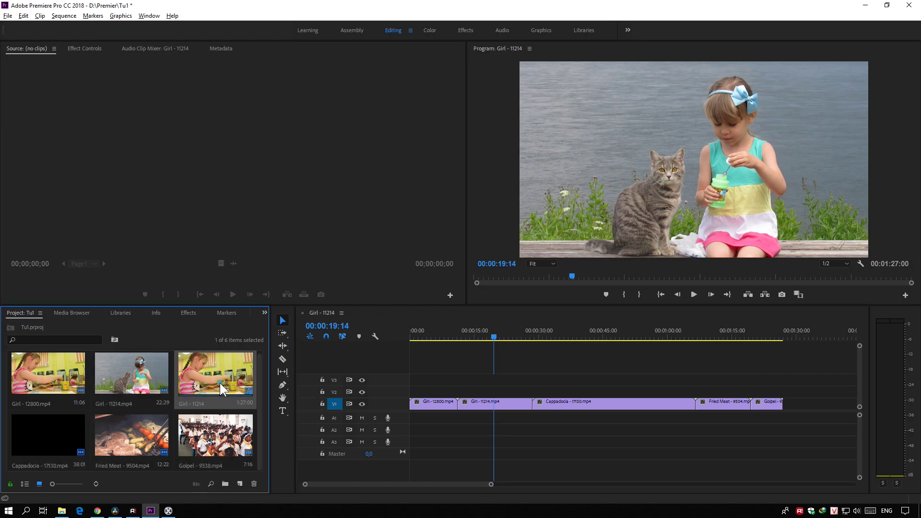
left_click(129, 436)
left_click(195, 439)
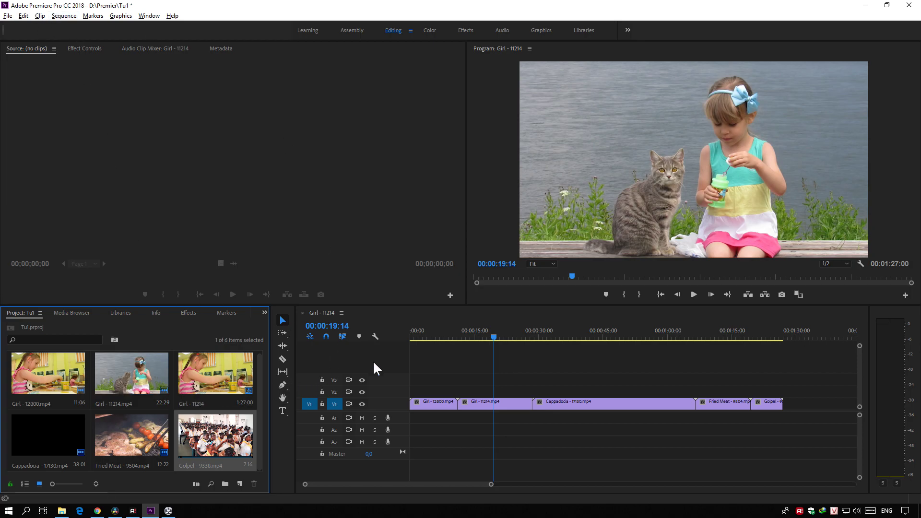
left_click(434, 403)
left_click(473, 403)
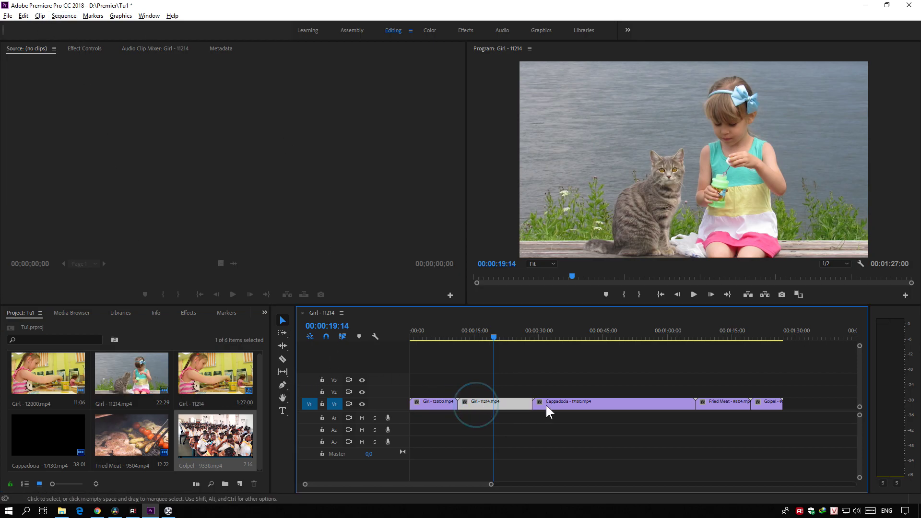
left_click(571, 403)
left_click(727, 403)
left_click(768, 402)
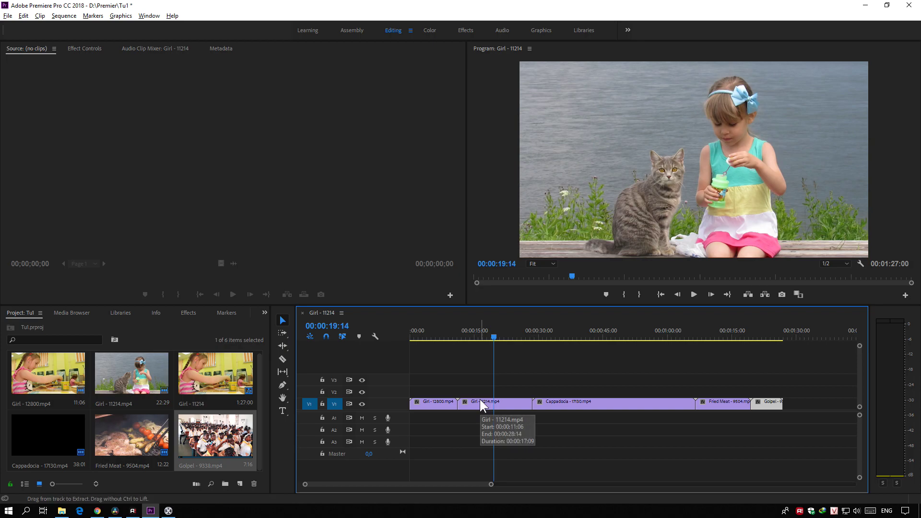
key("ctrl+m")
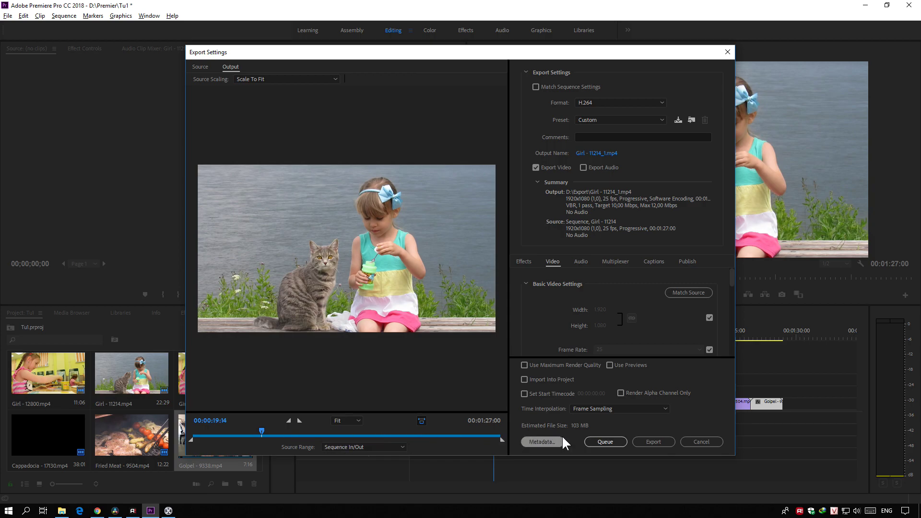
left_click(657, 440)
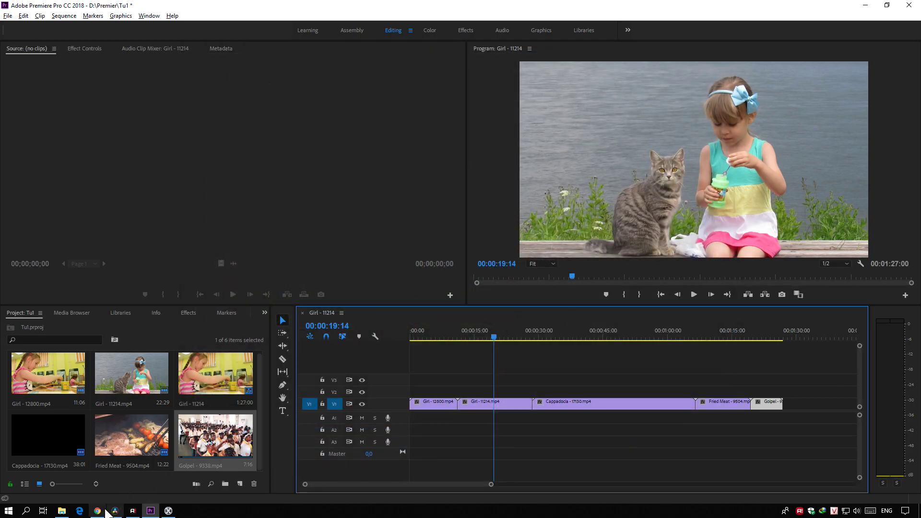
Step: Play the exported Test video from D:\Export in VLC, skipping toward the end, then close it
left_click(61, 510)
left_click(529, 247)
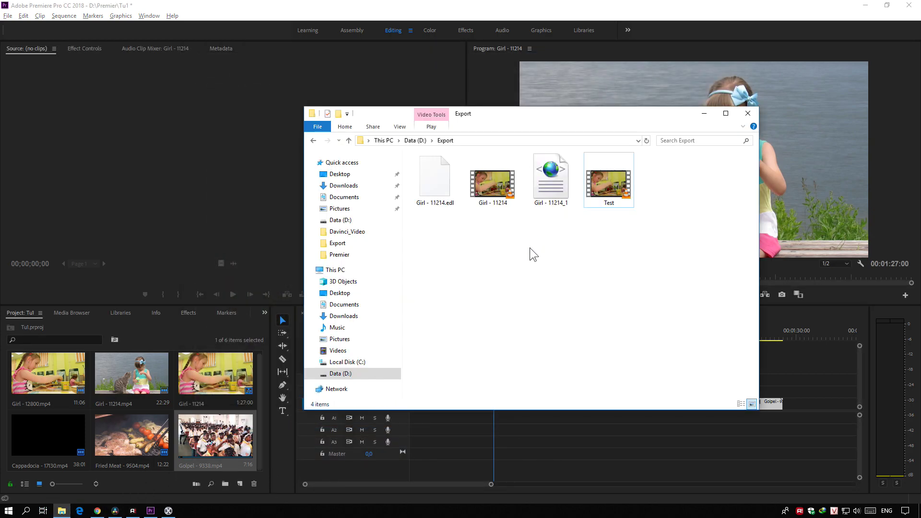
left_click(610, 187)
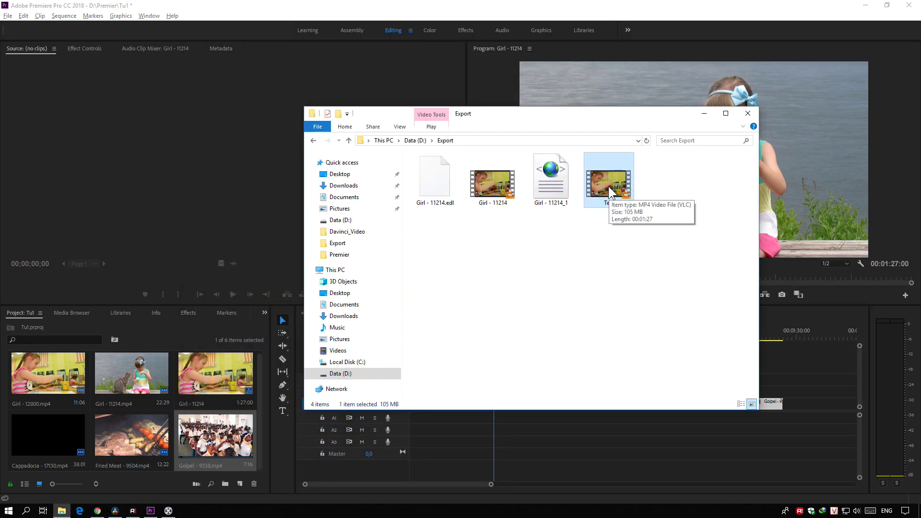
double_click(608, 187)
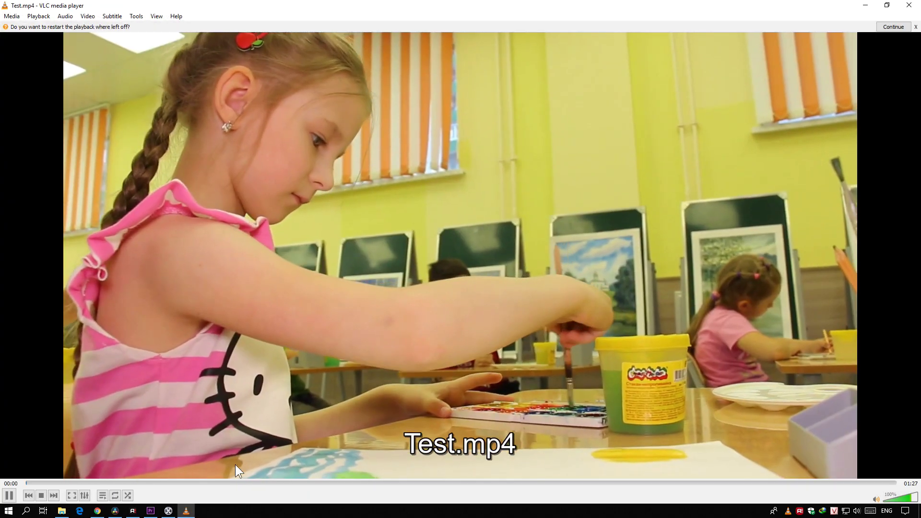
left_click_drag(237, 483, 585, 489)
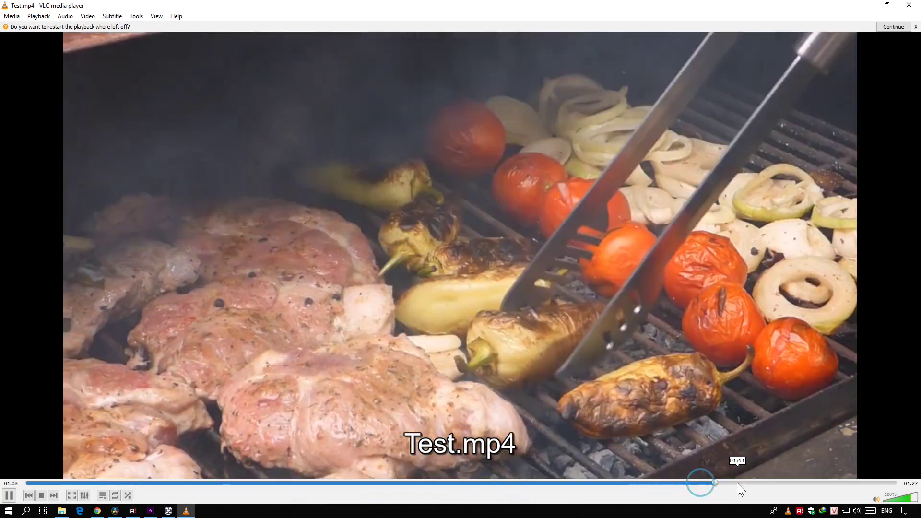
left_click_drag(585, 489, 754, 483)
left_click(909, 5)
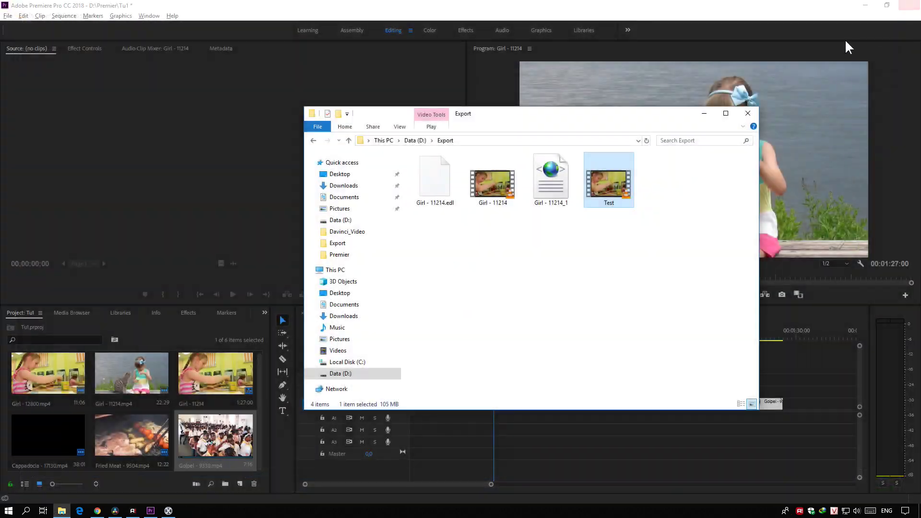
Step: Preview Test.mp4 from D:\Export in Resolve's Media Storage and add it to the Master pool
left_click(116, 512)
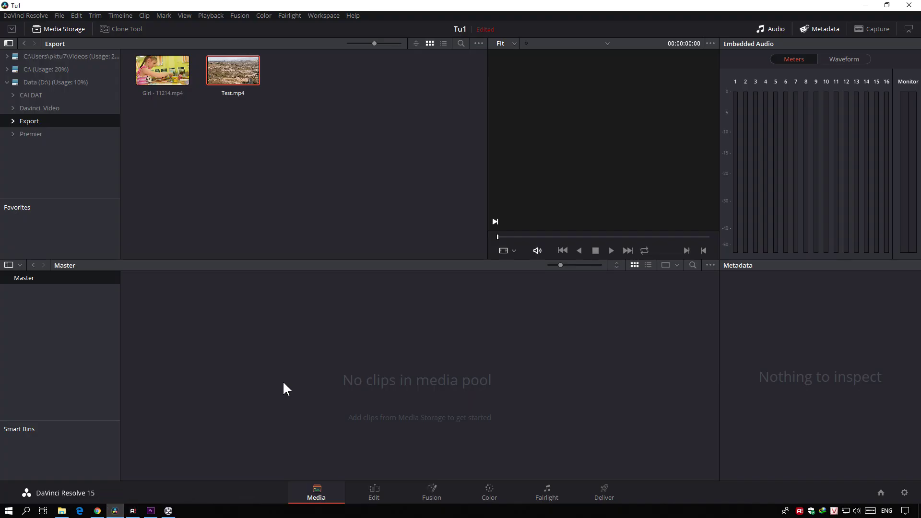
left_click(231, 77)
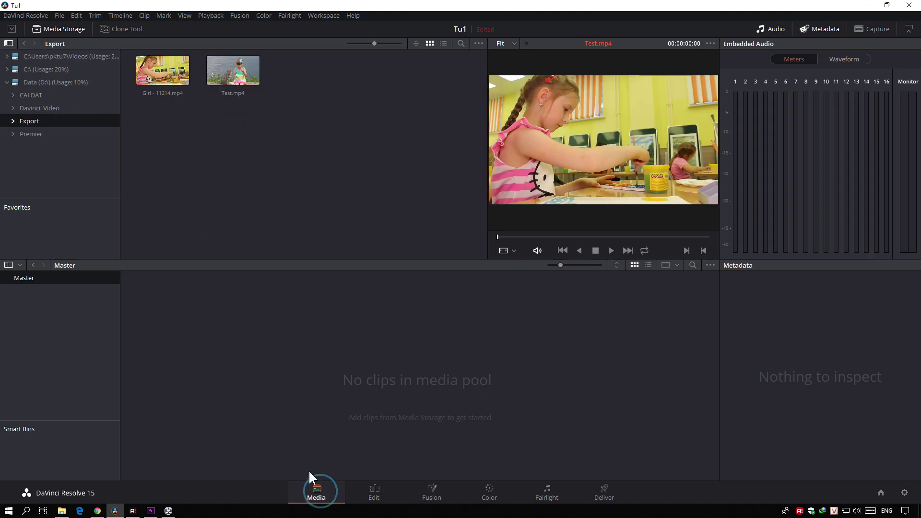
left_click(232, 70)
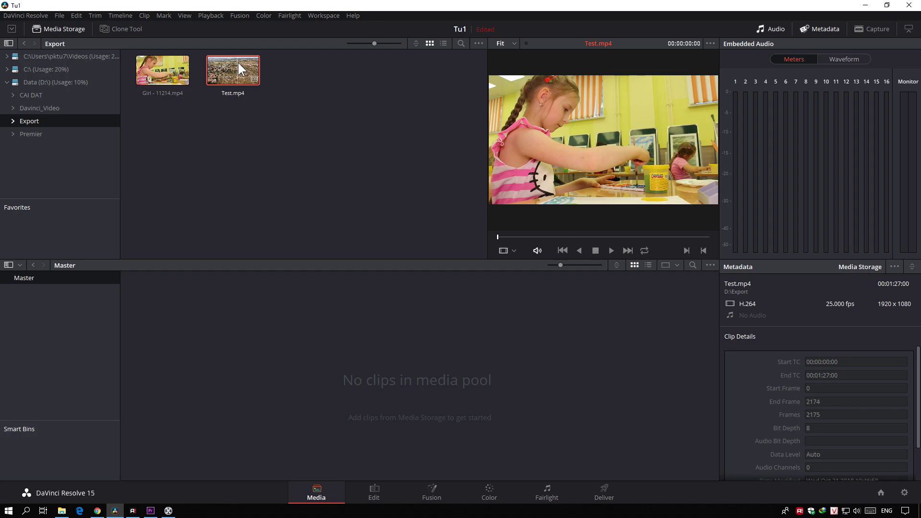
left_click_drag(216, 244, 206, 302)
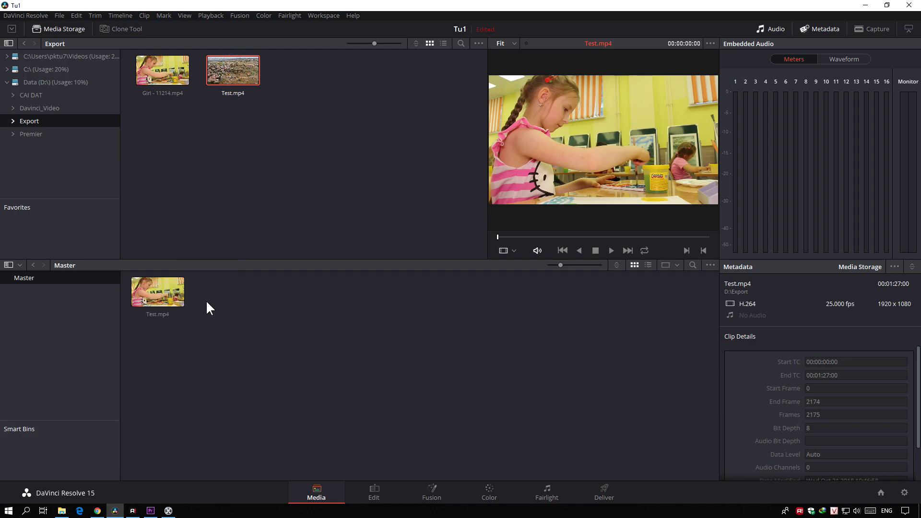
Step: Put Test.mp4 on a new timeline on the Edit page and scrub to about 01:00:20:23
left_click(374, 492)
mouse_move(120, 71)
left_mouse_down()
mouse_move(433, 372)
mouse_move(434, 434)
left_mouse_up()
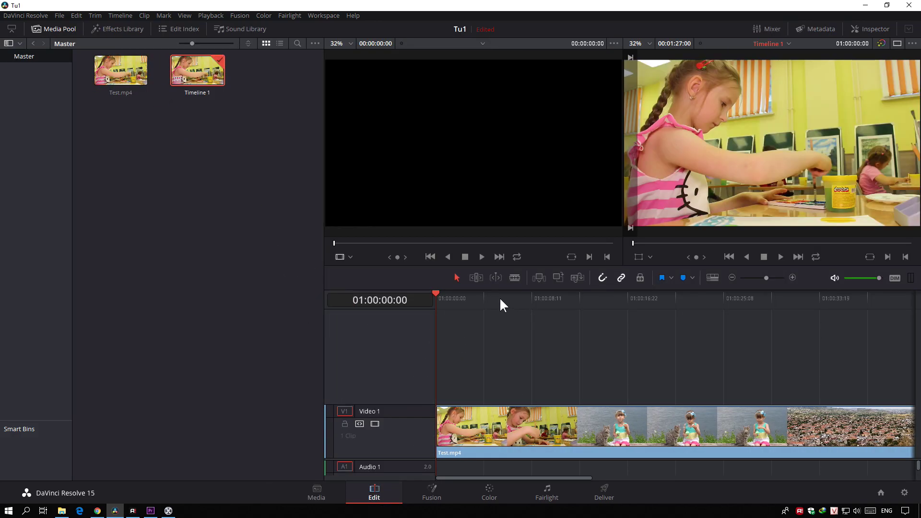
mouse_move(500, 300)
left_mouse_down()
mouse_move(603, 303)
mouse_move(577, 298)
left_mouse_up()
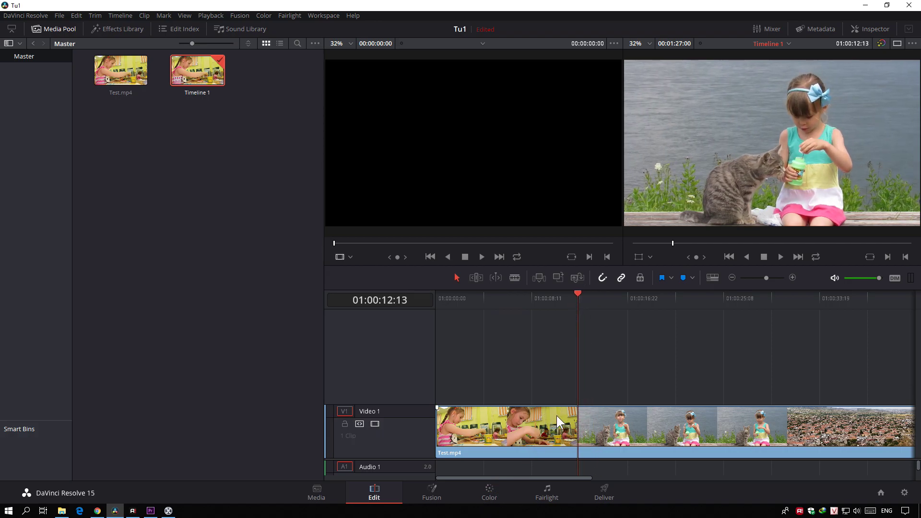
left_click_drag(579, 297, 673, 299)
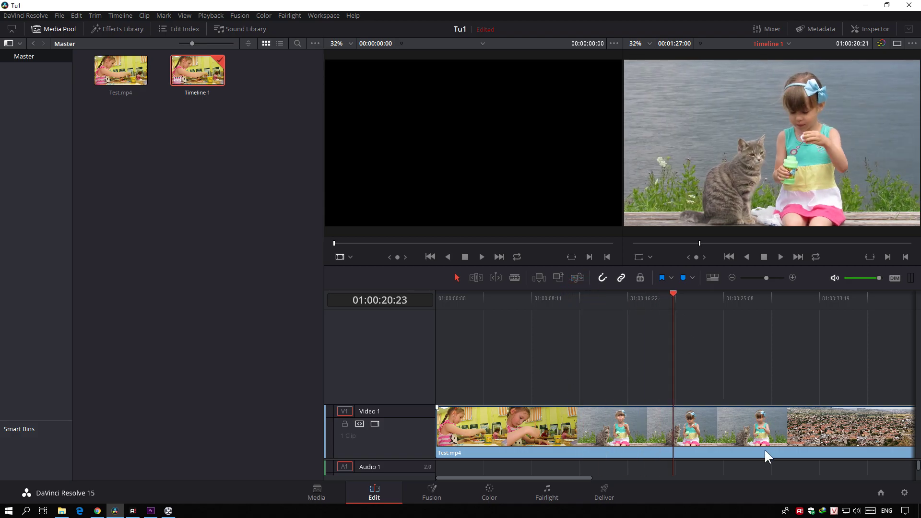
Step: Delete the Test.mp4 clip from the timeline and remove it from the media pool
left_click(639, 427)
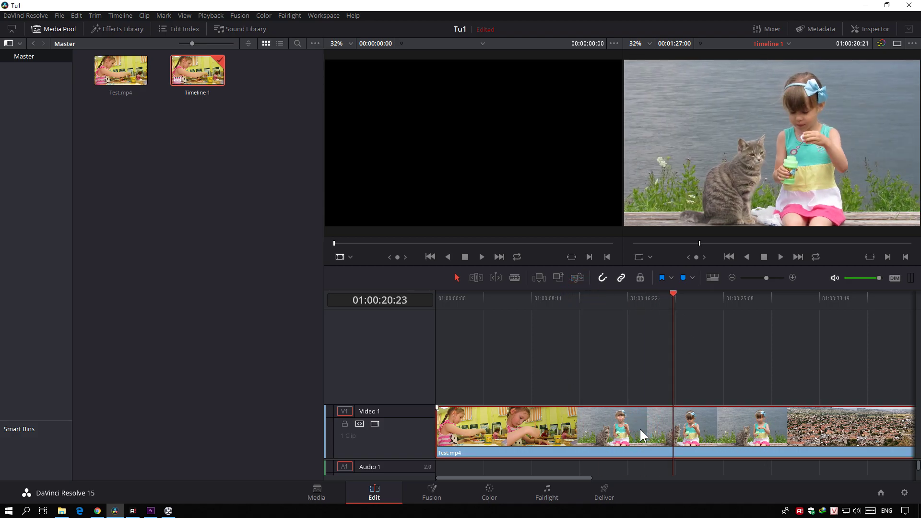
mouse_move(582, 474)
left_mouse_down()
mouse_move(632, 477)
mouse_move(639, 458)
left_mouse_up()
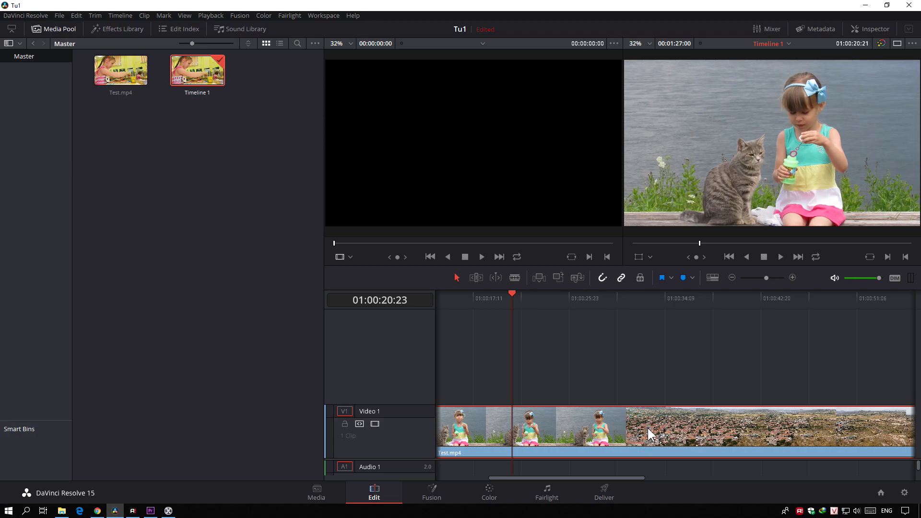
key("Delete")
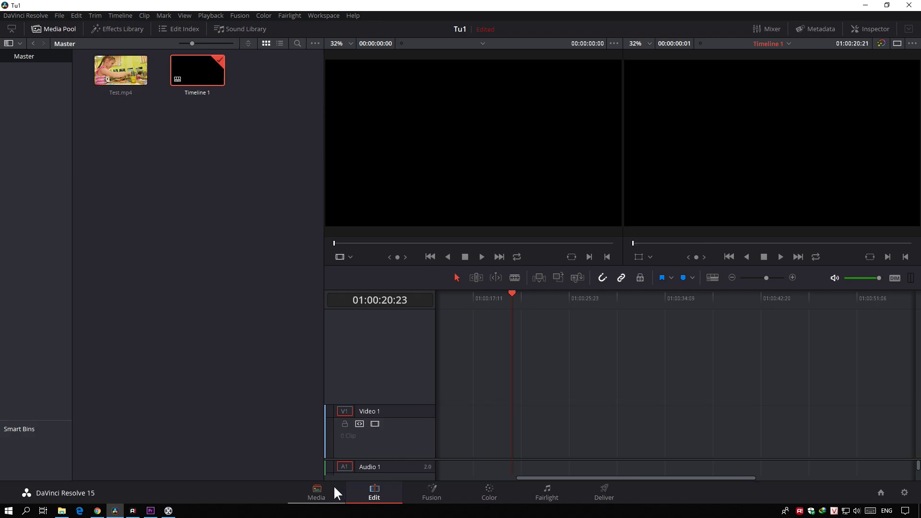
left_click(113, 70)
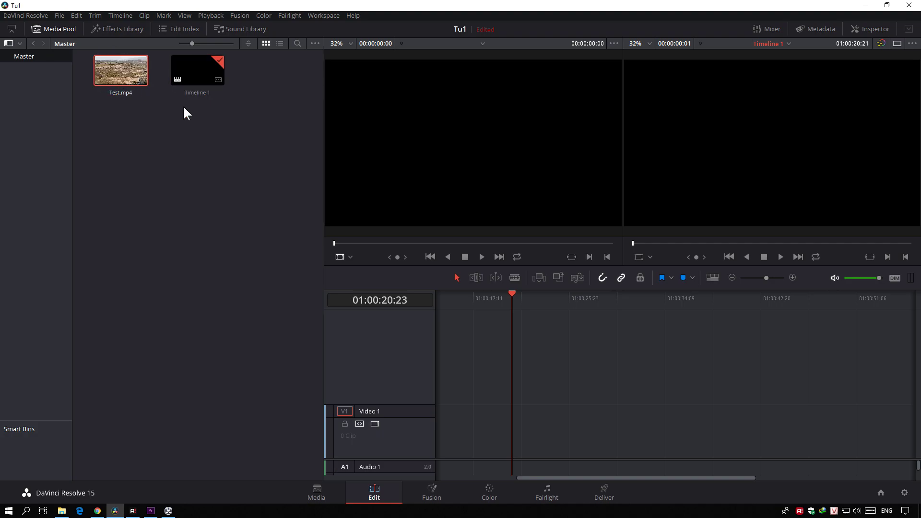
key("Delete")
left_click(549, 284)
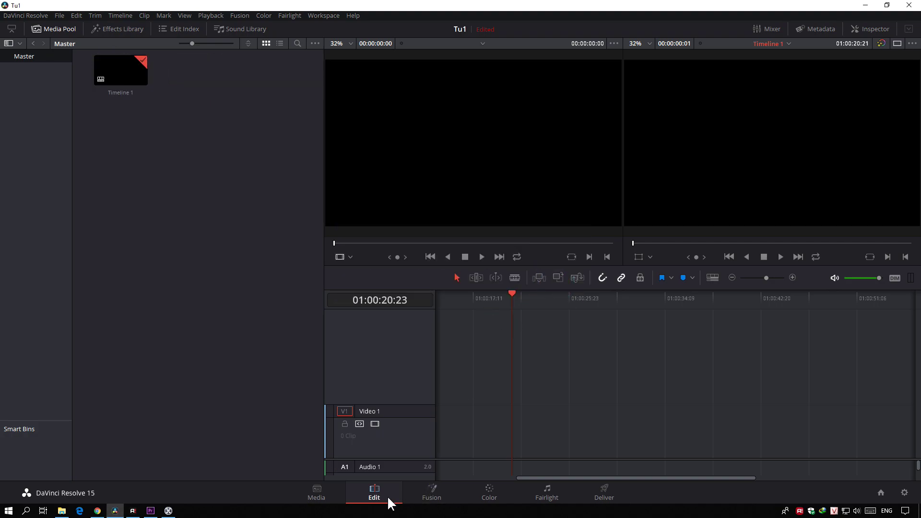
left_click(321, 490)
Step: Remove Timeline 1 from the media pool and bring up the context menu for Test.mp4
left_click(159, 298)
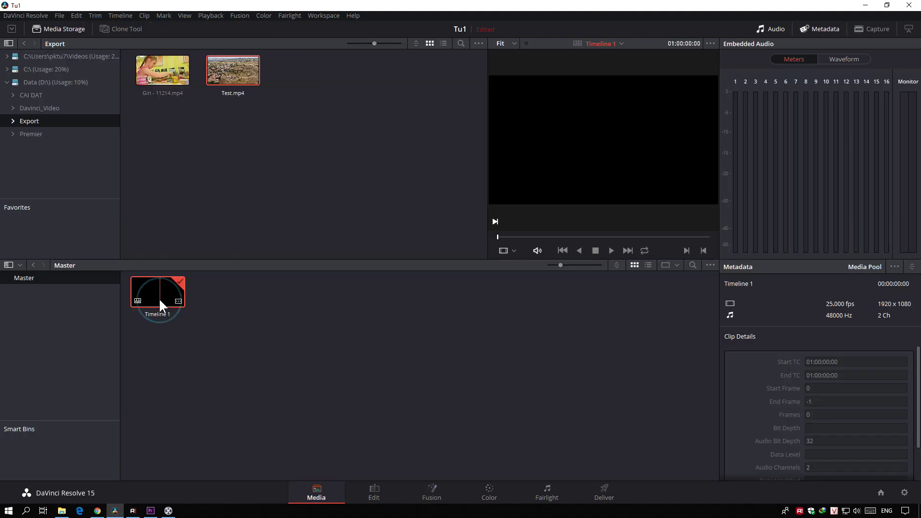
key("Delete")
left_click(530, 286)
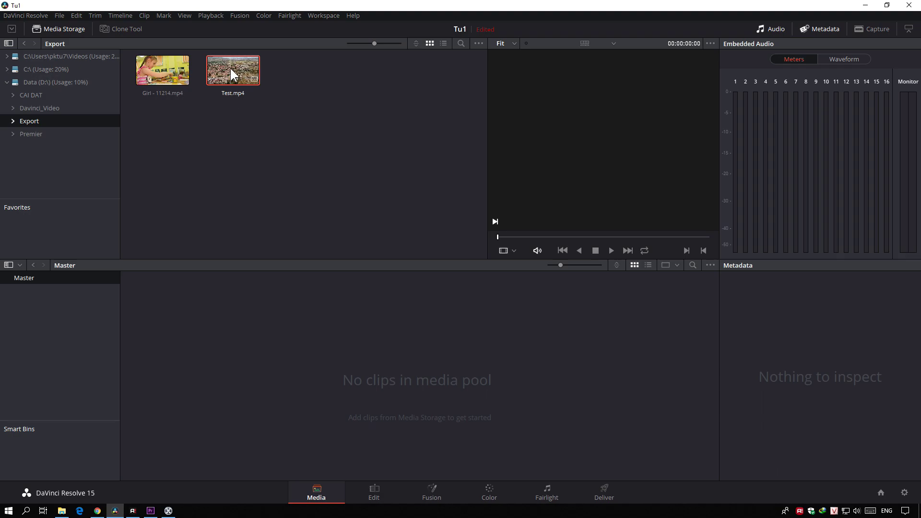
right_click(231, 68)
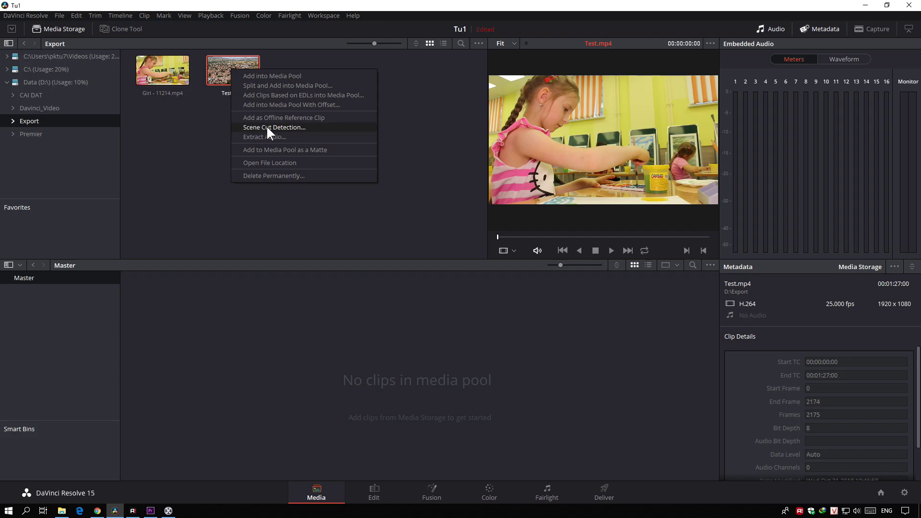
Step: Open Scene Cut Detection for Test.mp4 and run Auto Scene Detect, finding eight cuts
left_click(275, 128)
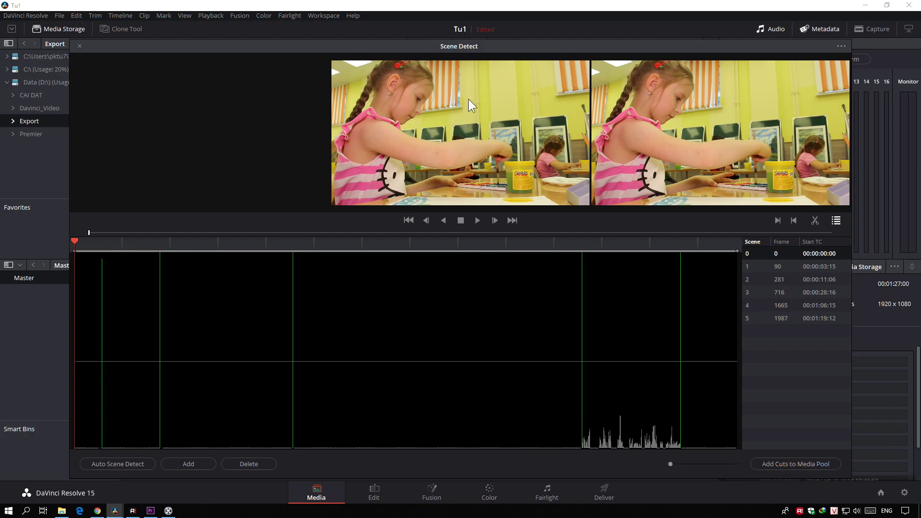
mouse_move(497, 46)
left_mouse_down()
mouse_move(498, 71)
mouse_move(475, 42)
left_mouse_up()
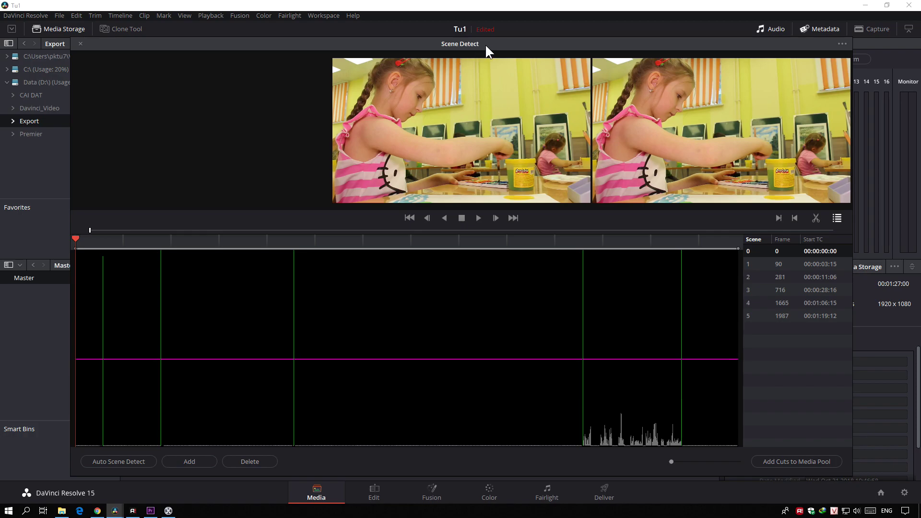
left_click_drag(76, 240, 62, 247)
left_click(119, 459)
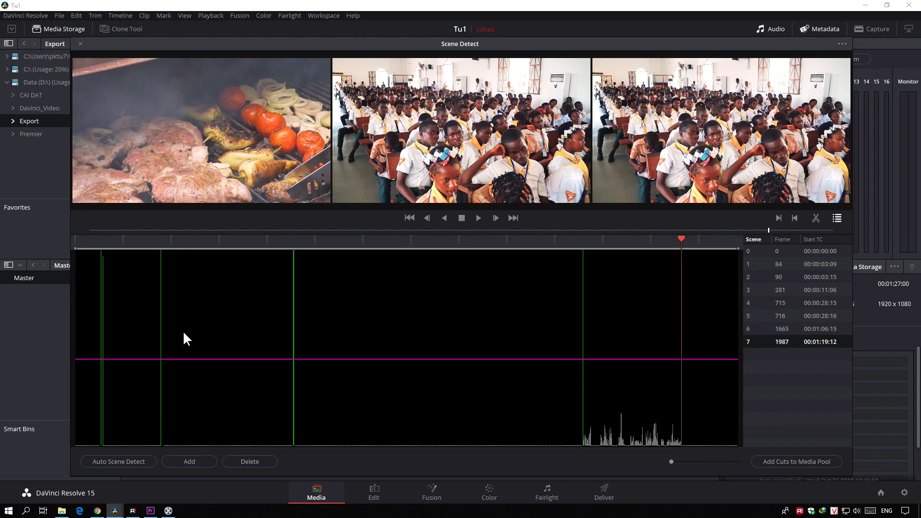
left_click_drag(185, 240, 66, 246)
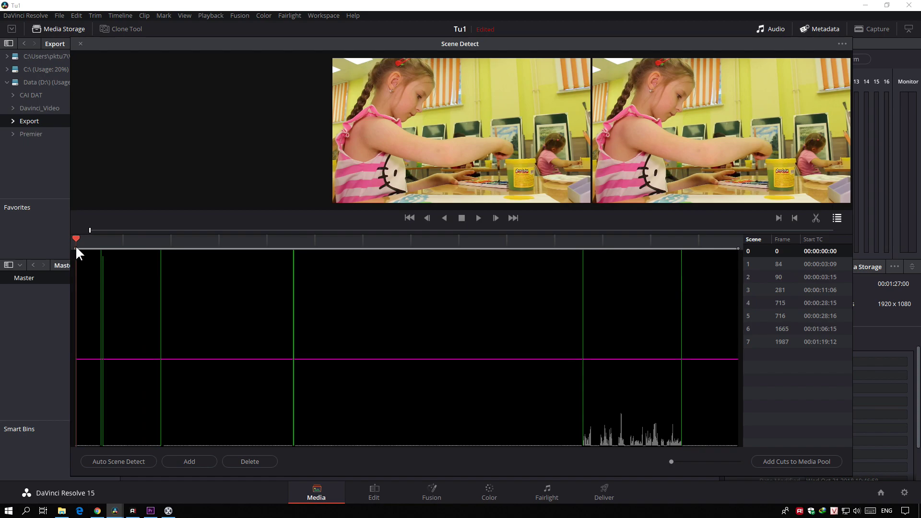
left_click(76, 245)
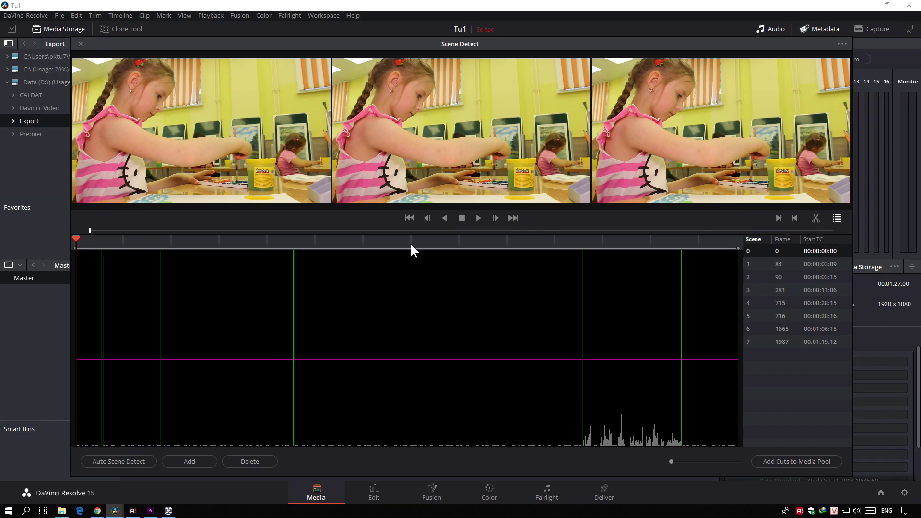
left_click(153, 240)
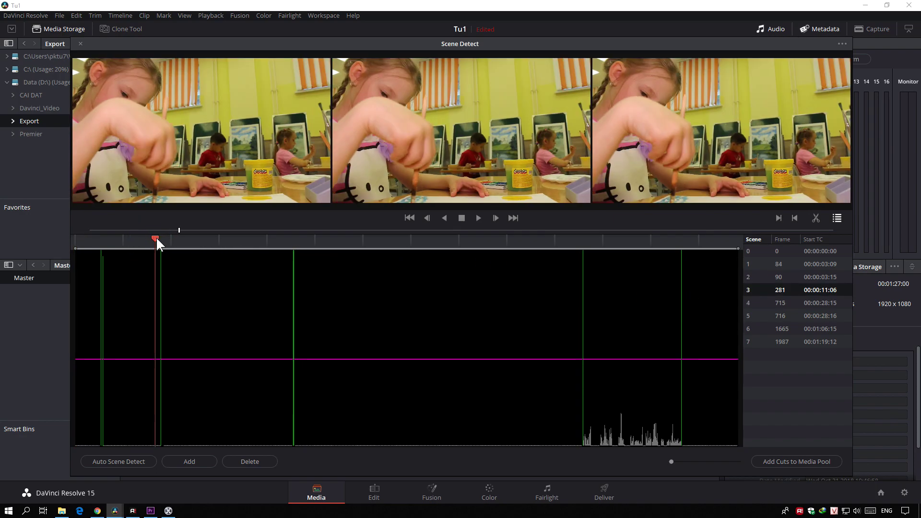
left_click(156, 237)
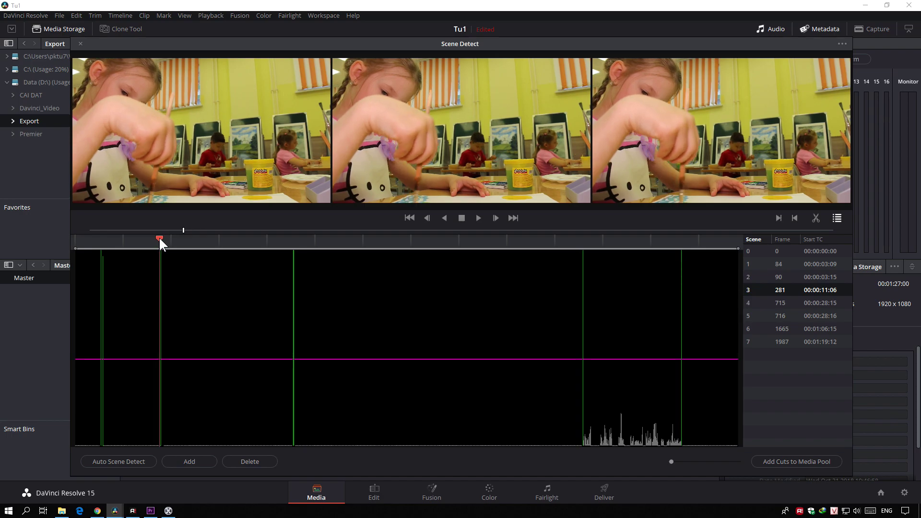
left_click_drag(158, 237, 165, 237)
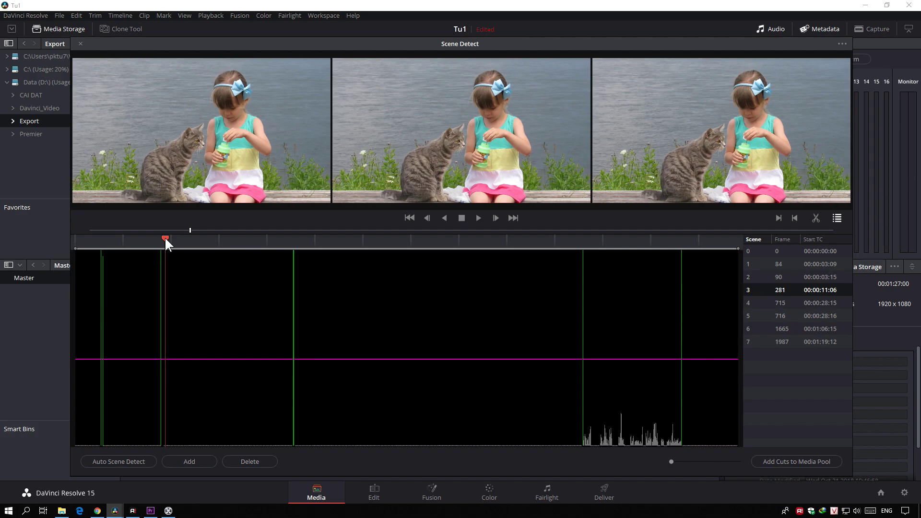
left_click_drag(165, 237, 162, 238)
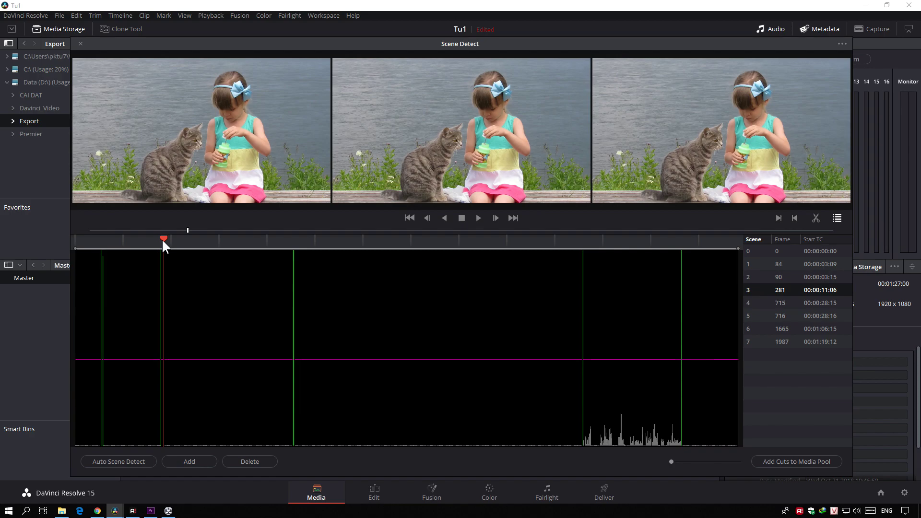
left_click_drag(145, 237, 66, 237)
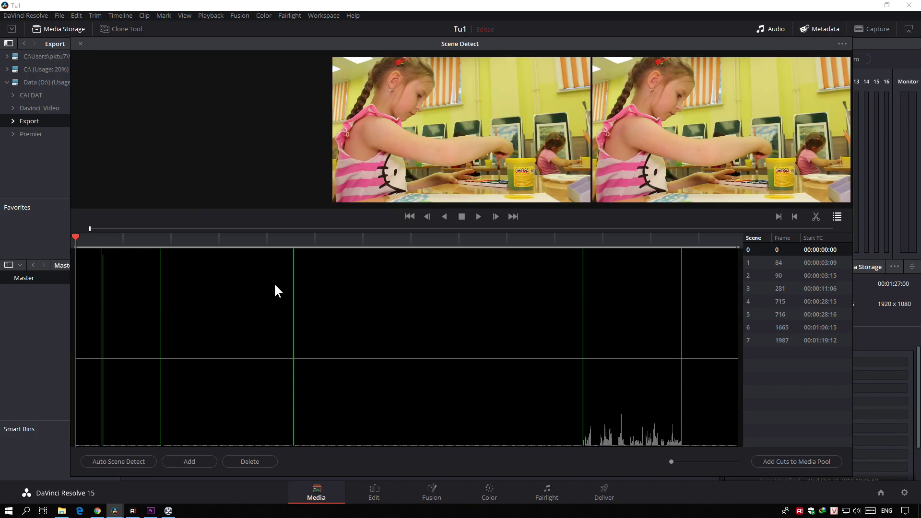
Step: Settle the threshold line slightly lower and hide the Scene/Frame/Start TC list
mouse_move(330, 358)
left_mouse_down()
mouse_move(322, 350)
mouse_move(401, 335)
mouse_move(397, 352)
left_mouse_up()
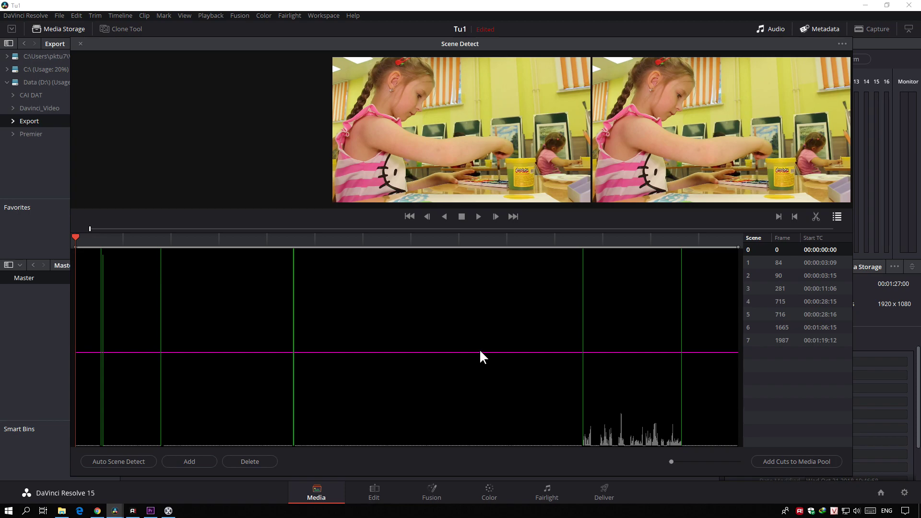
left_click_drag(480, 352, 480, 269)
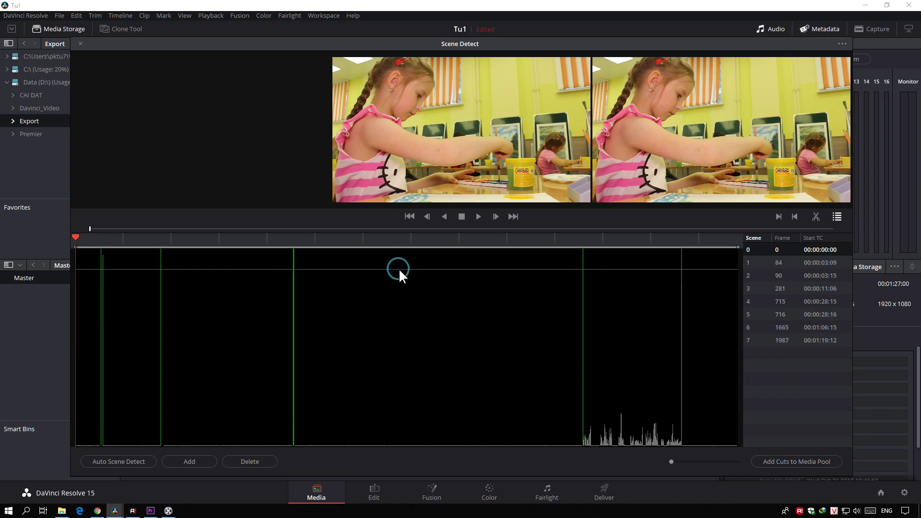
left_click_drag(399, 269, 416, 391)
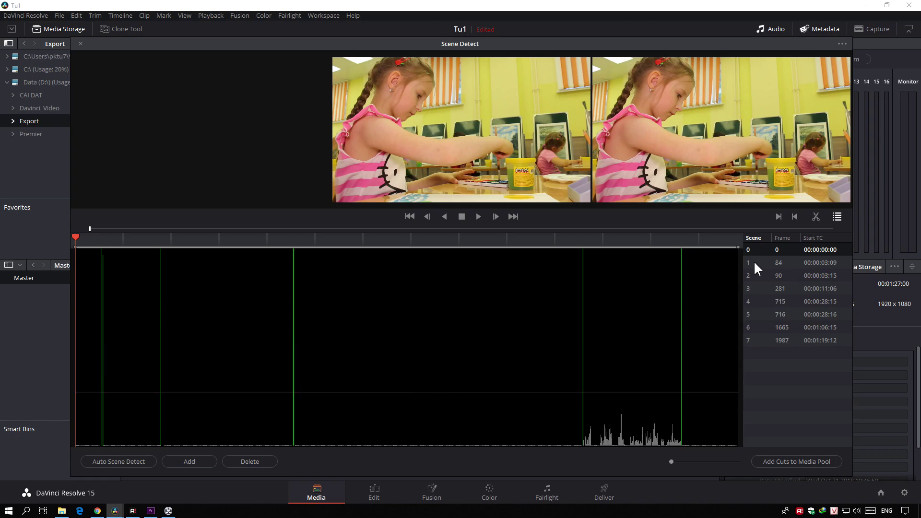
left_click(774, 358)
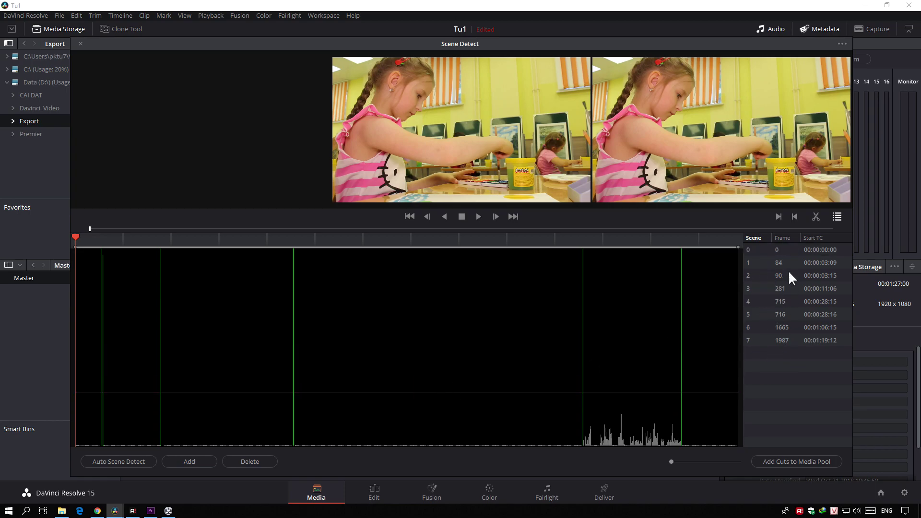
left_click(837, 216)
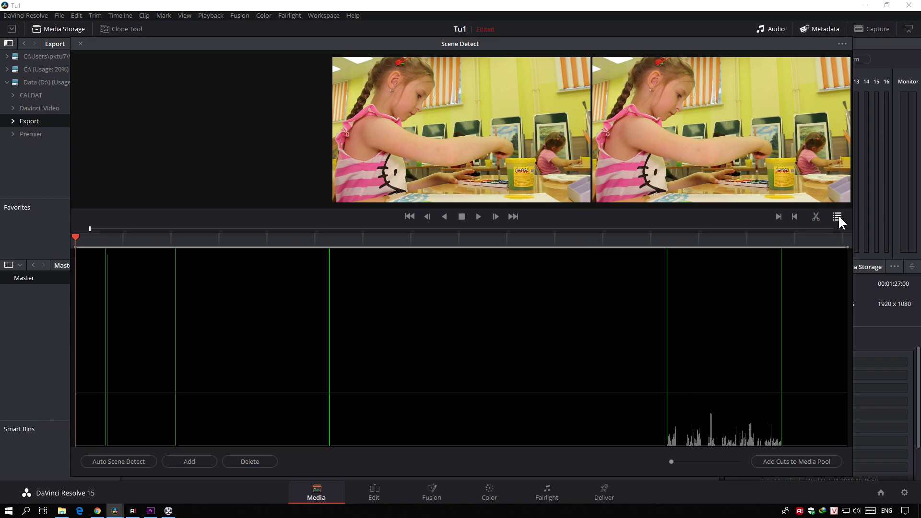
Step: Show the scene list again and drop the threshold very low to test extra cuts
left_click(838, 216)
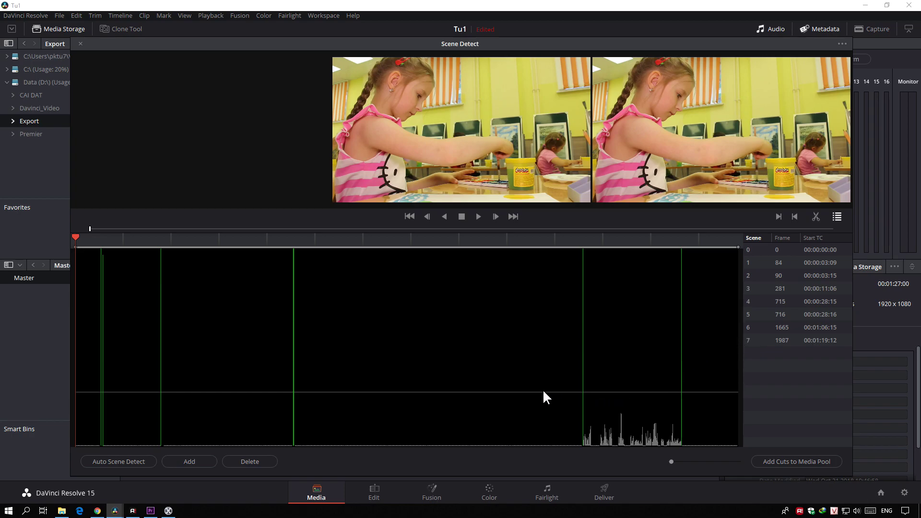
left_click_drag(543, 392, 539, 270)
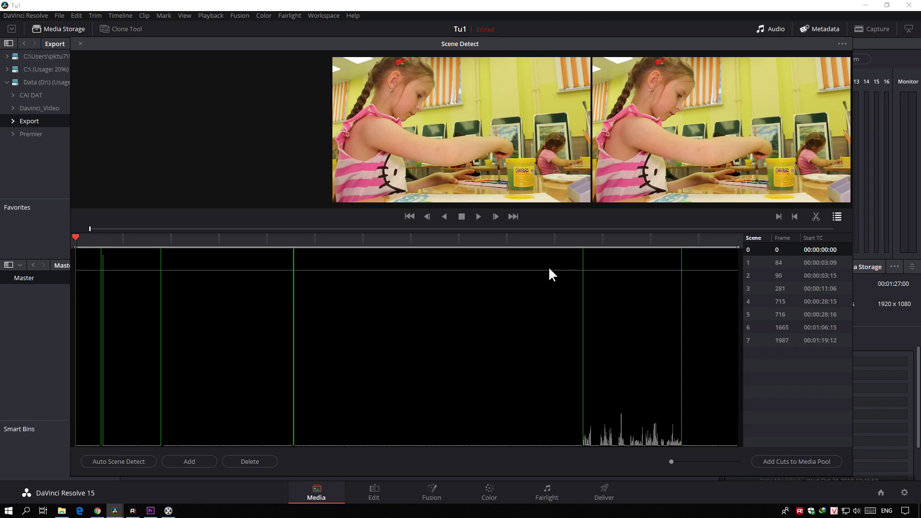
left_click_drag(594, 270, 594, 387)
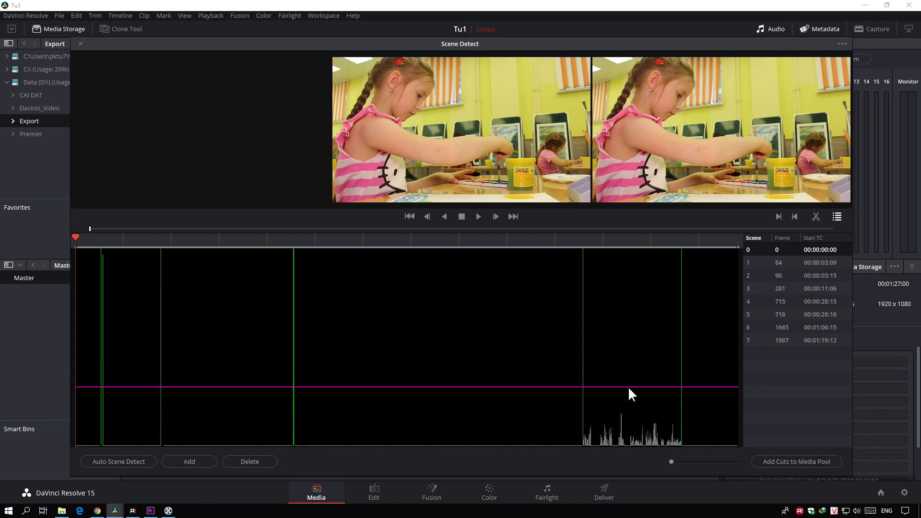
left_click_drag(629, 387, 629, 434)
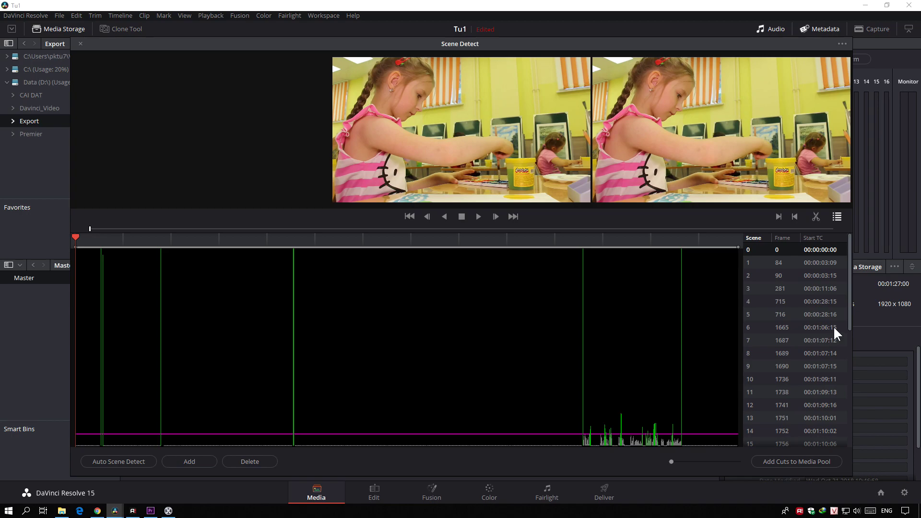
scroll(848, 336, "down", 3)
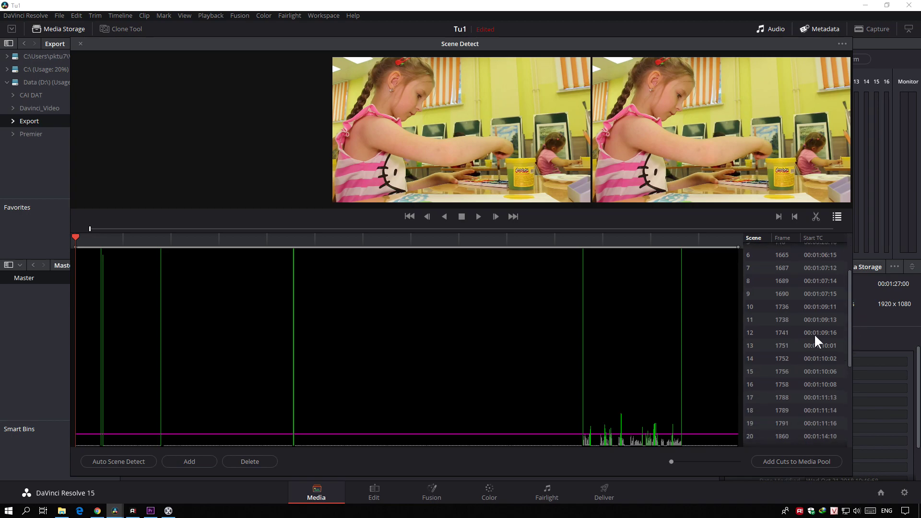
left_click_drag(849, 350, 823, 436)
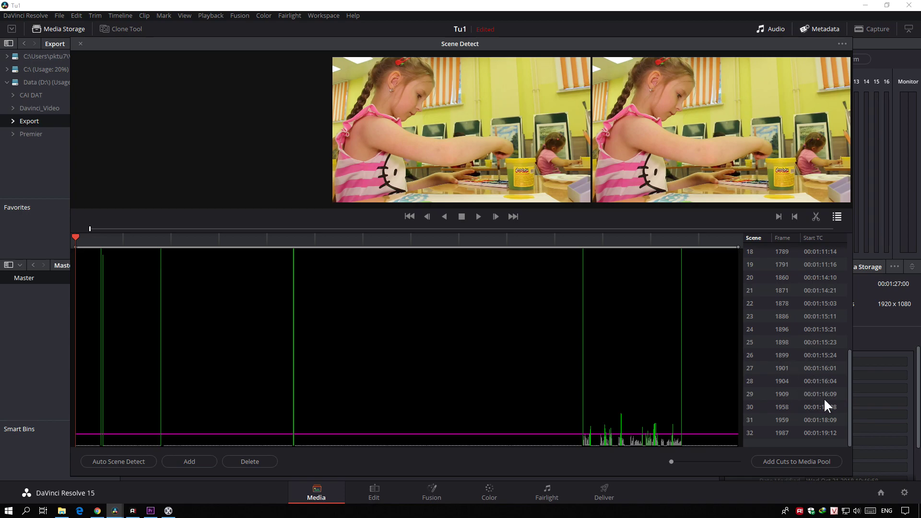
Step: Raise the threshold back to keep eight cuts and scrub around the scene 6 cut
left_click_drag(577, 239, 672, 240)
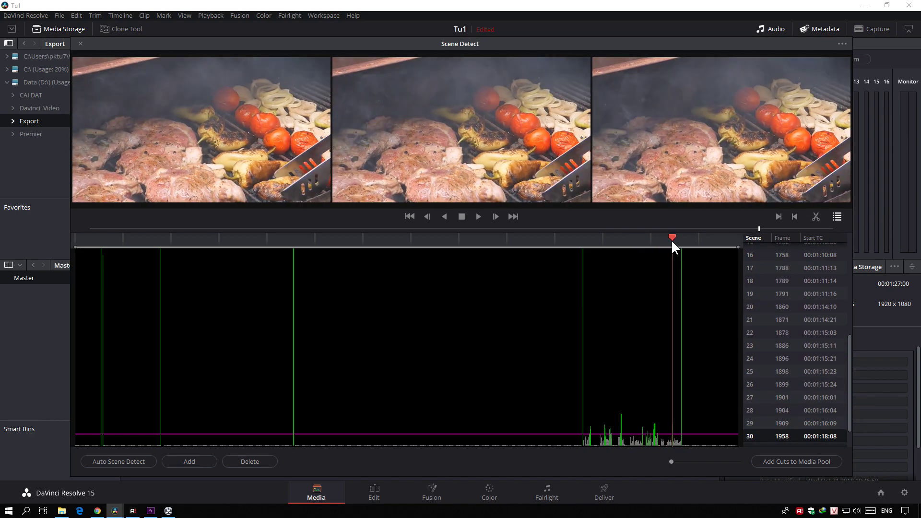
left_click_drag(544, 433, 546, 386)
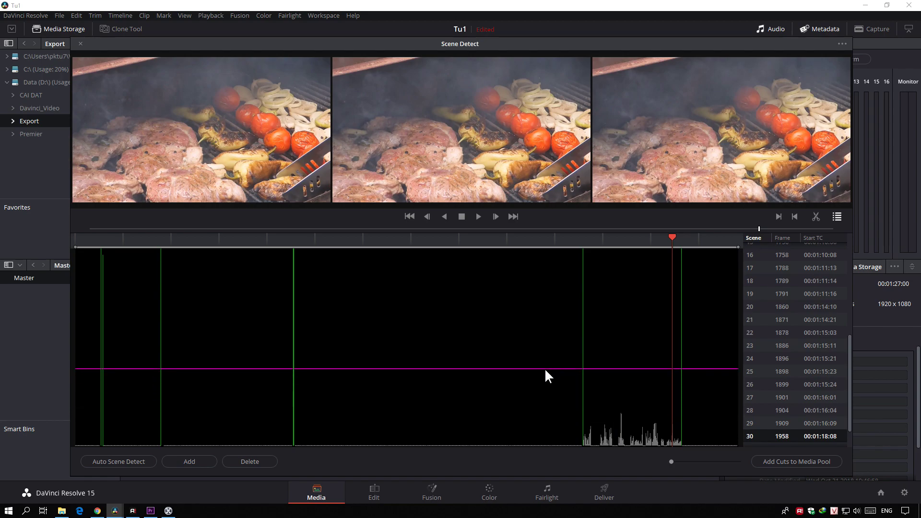
mouse_move(546, 387)
left_mouse_down()
mouse_move(549, 337)
mouse_move(552, 361)
left_mouse_up()
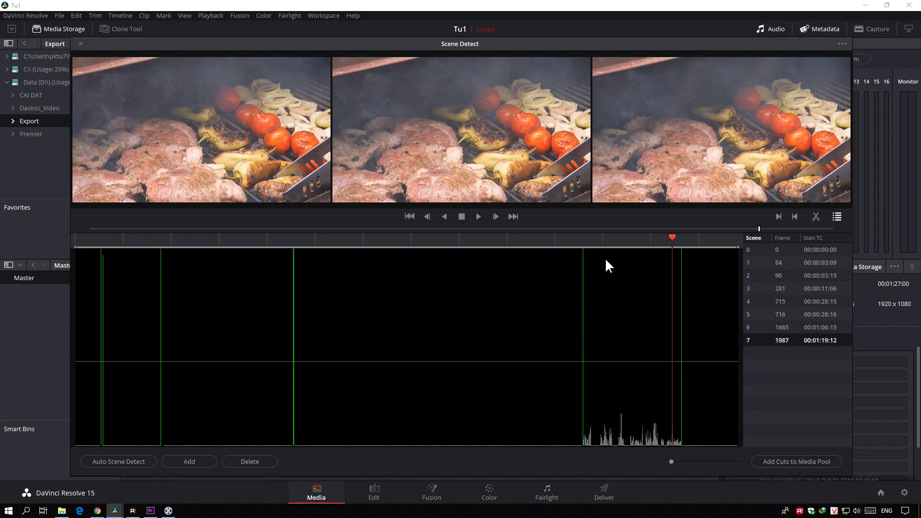
left_click_drag(594, 240, 540, 239)
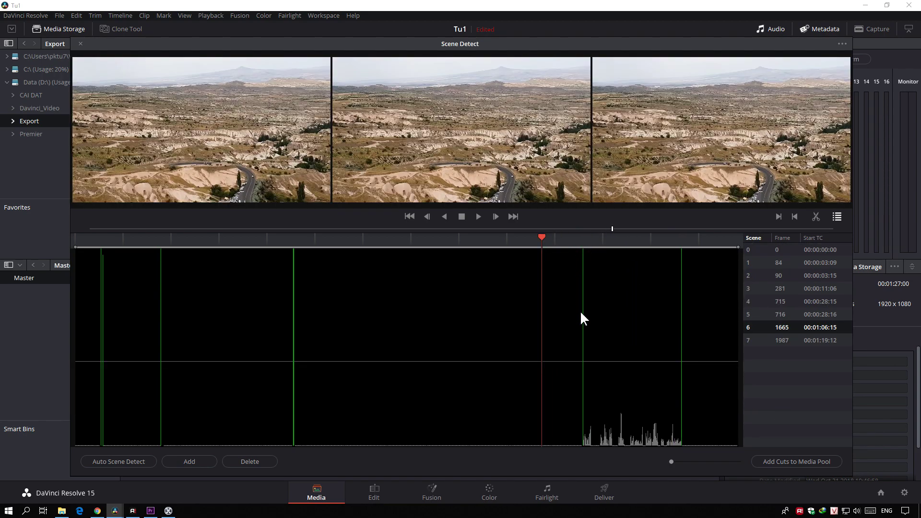
left_click_drag(578, 236, 571, 236)
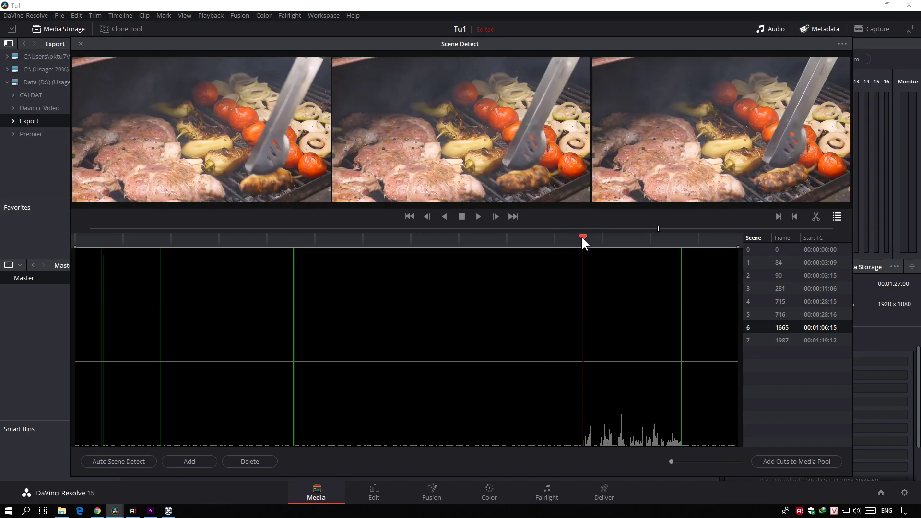
left_click_drag(565, 237, 53, 235)
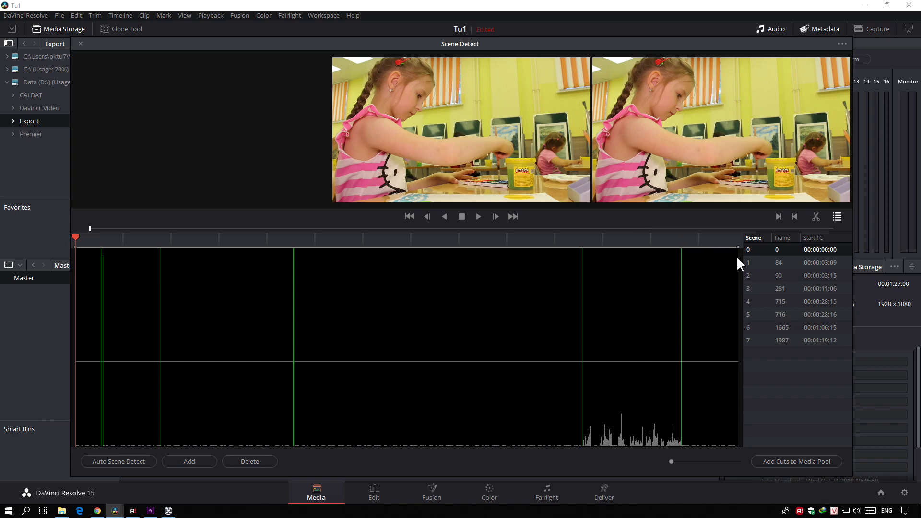
left_click(749, 262)
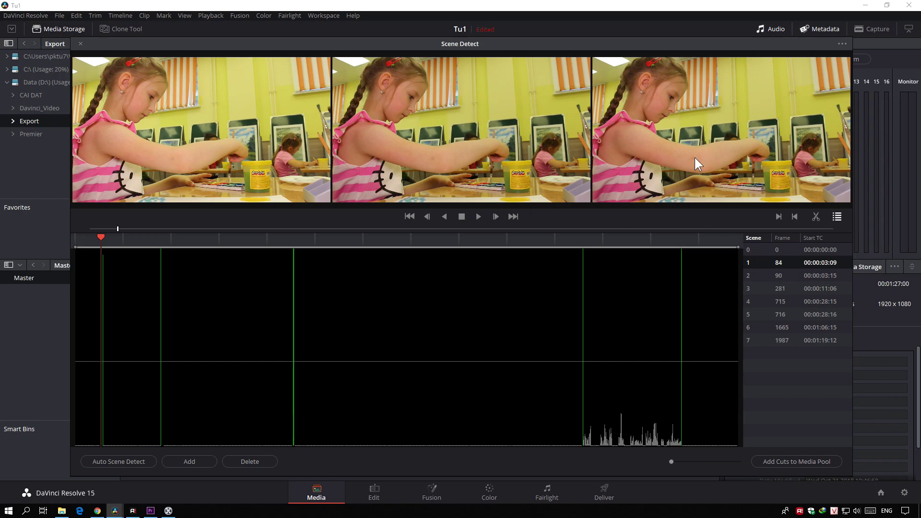
left_click(753, 249)
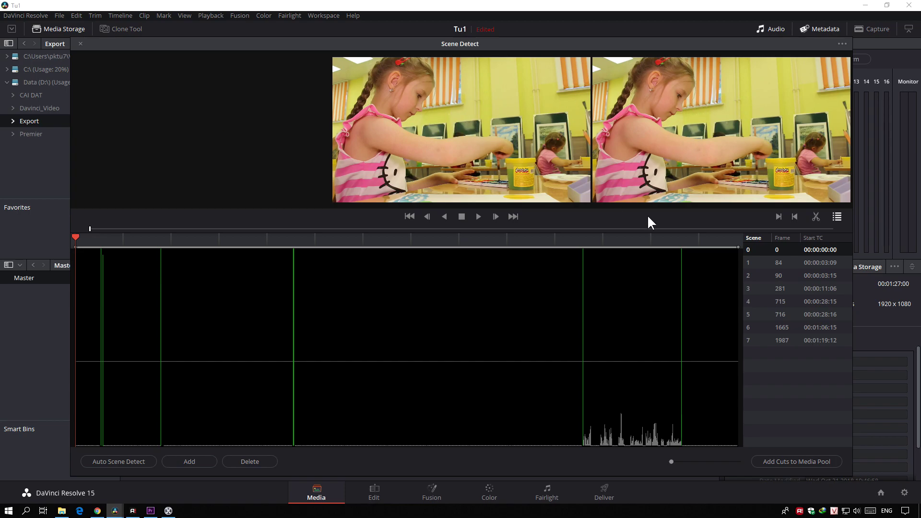
left_click(750, 261)
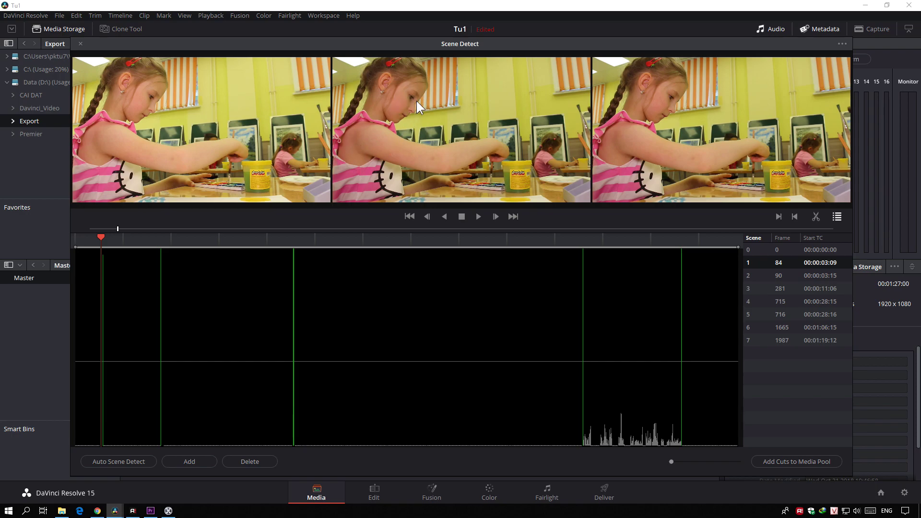
left_click(750, 276)
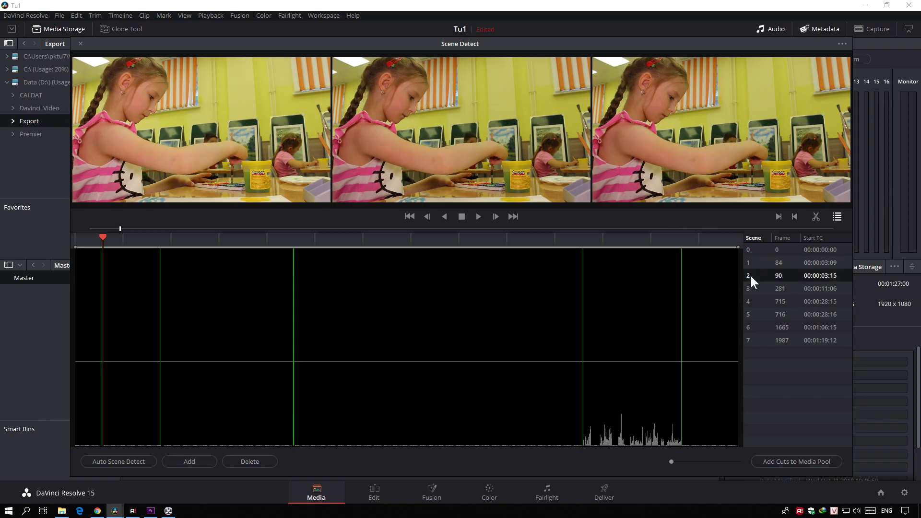
left_click(749, 265)
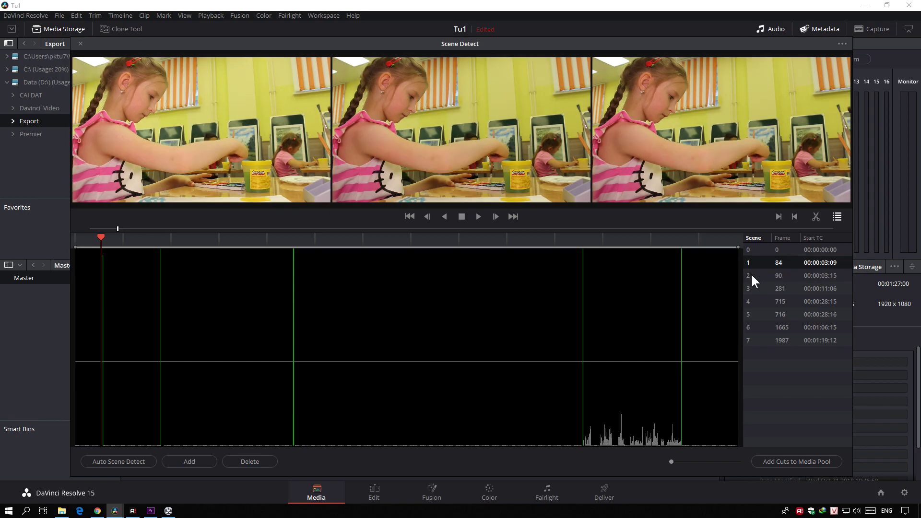
left_click(750, 272)
left_click(746, 261)
Step: Add a test cut at frame 146, preview it, then delete it again
left_click_drag(109, 235, 120, 235)
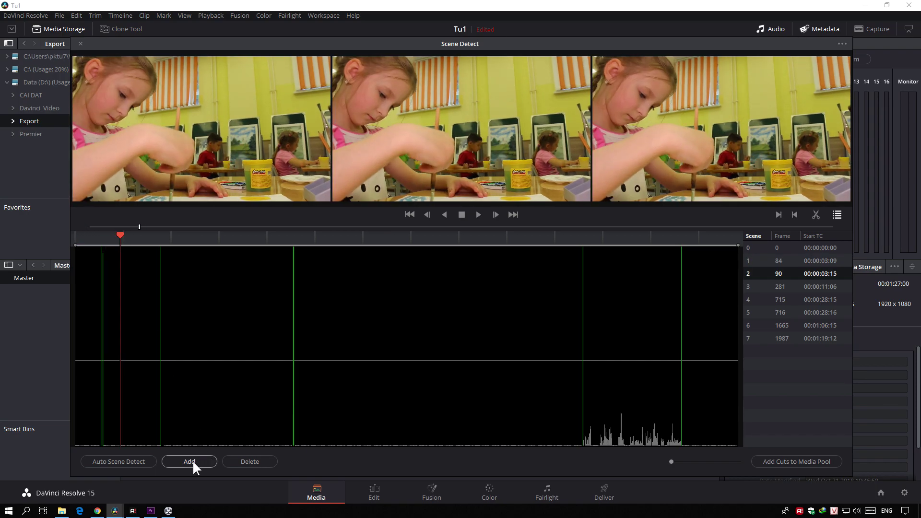
left_click(192, 459)
left_click_drag(120, 234, 136, 235)
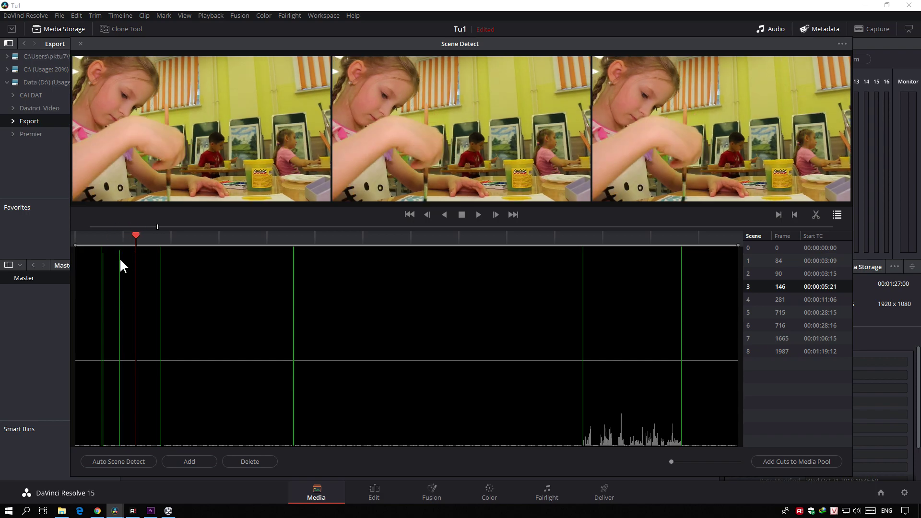
left_click(749, 272)
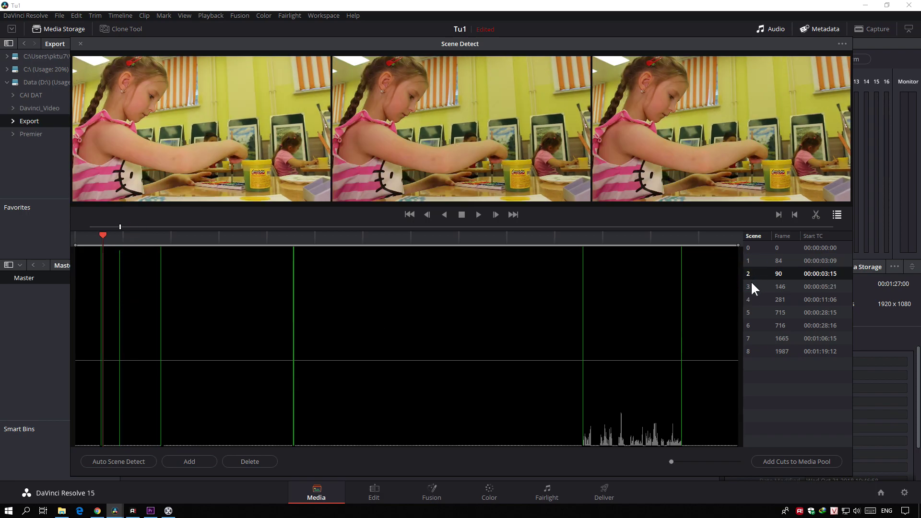
left_click(750, 286)
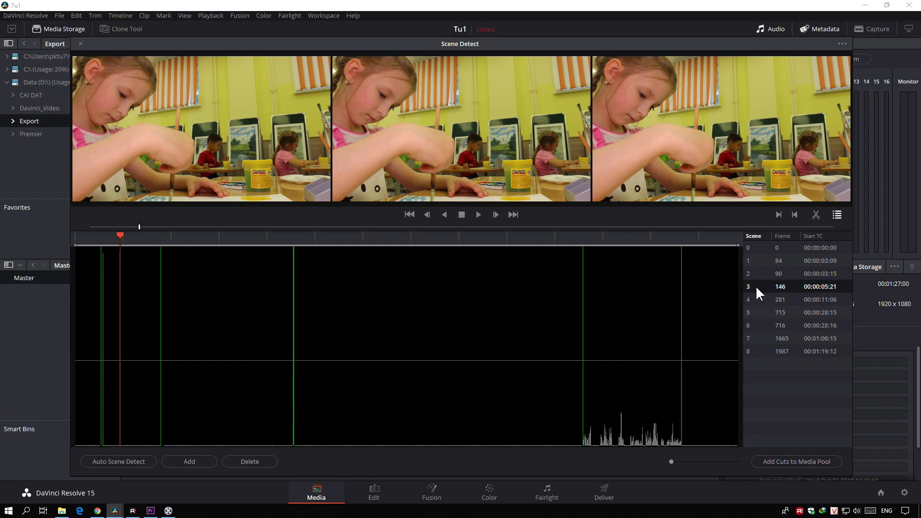
left_click(250, 460)
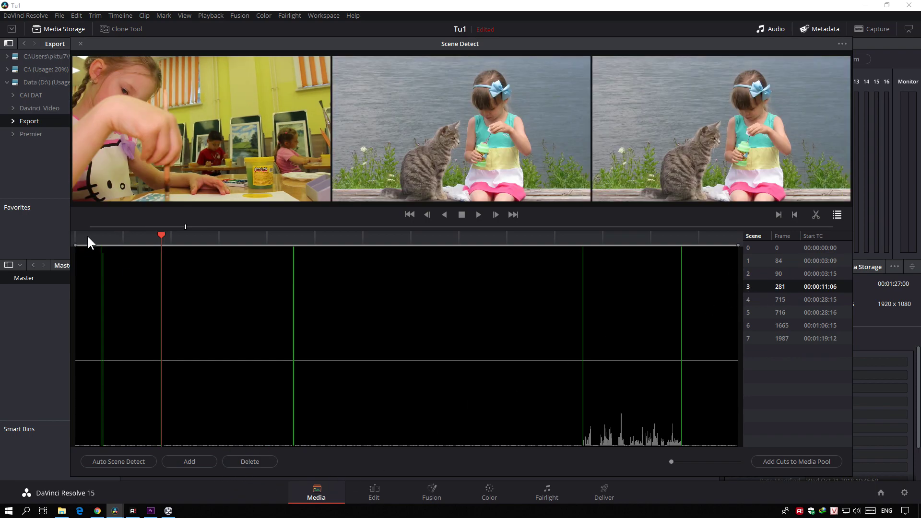
Step: Delete the frame-84 cut and check the remaining cuts at frames 90 and 281
left_click(760, 259)
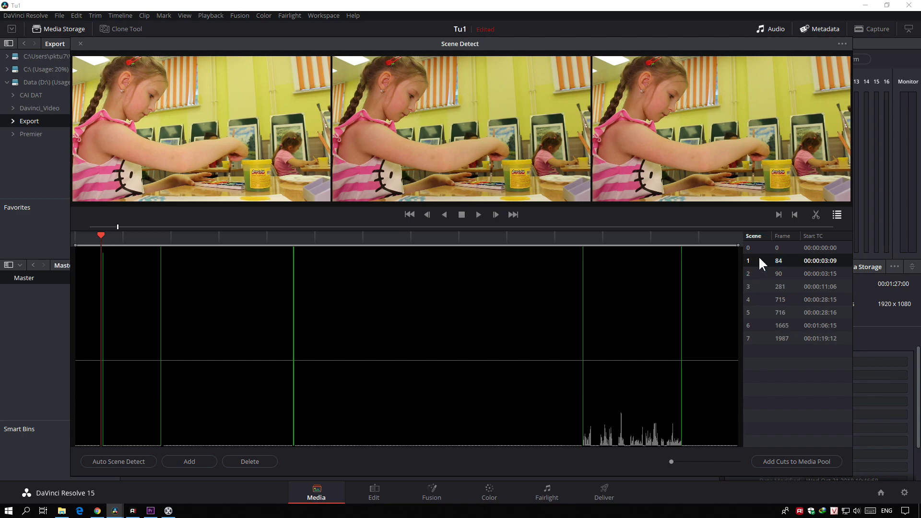
left_click(245, 463)
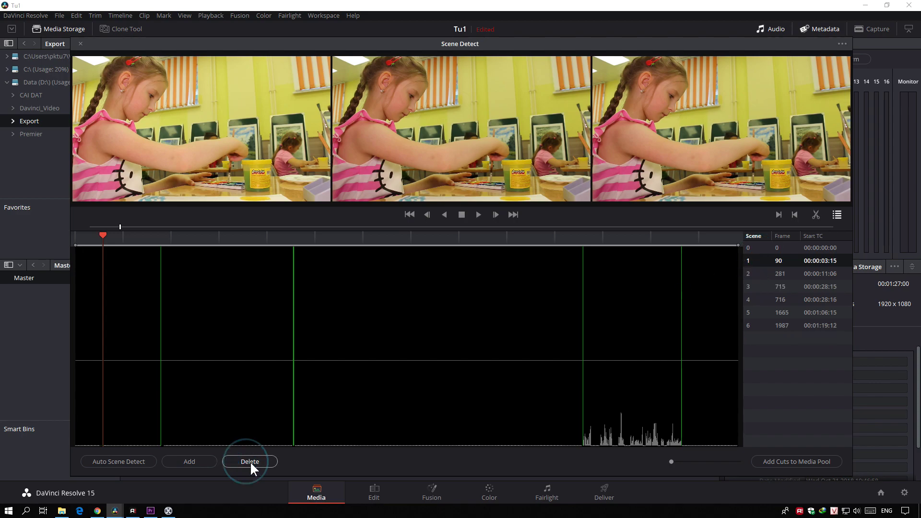
left_click(757, 269)
left_click(756, 258)
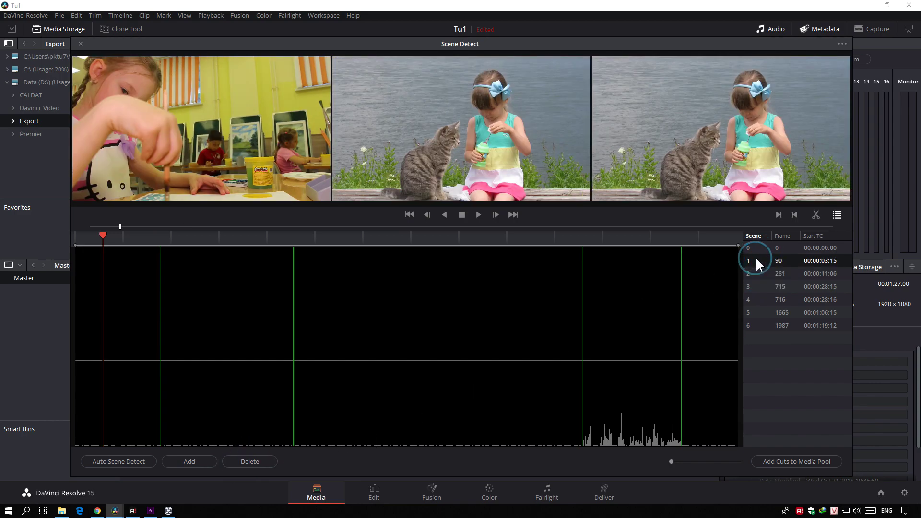
left_click(753, 247)
left_click(750, 257)
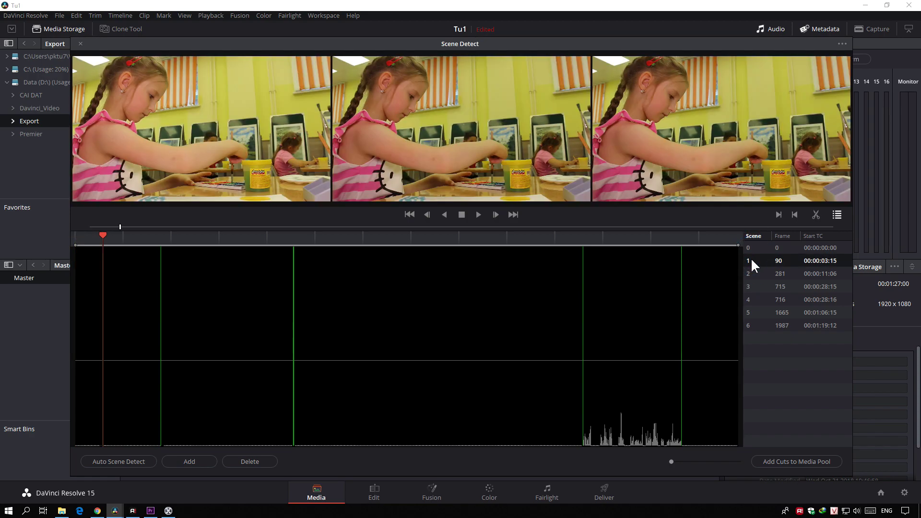
left_click(753, 274)
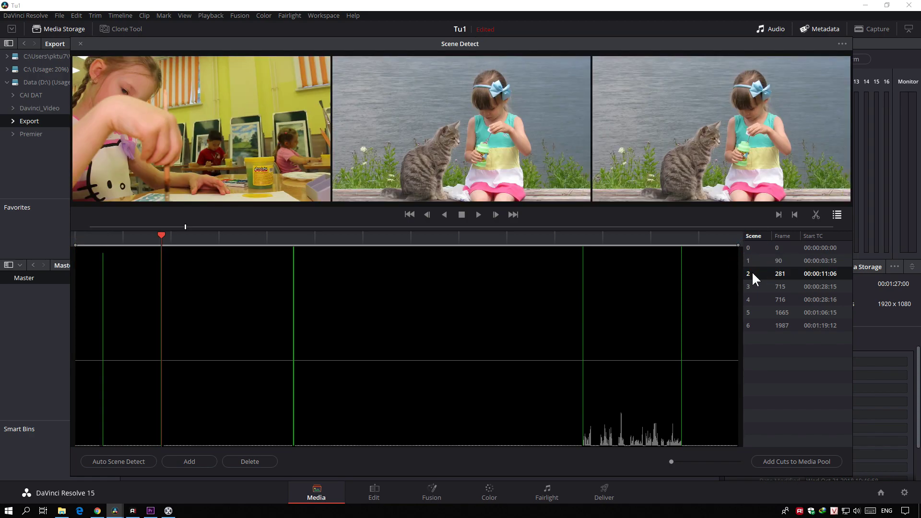
left_click(752, 246)
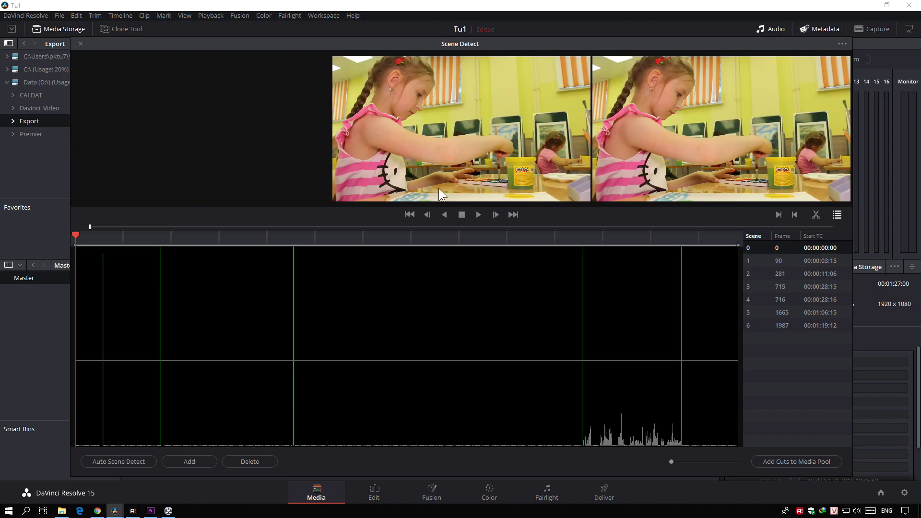
Step: Delete the cut at frame 90 and return to the start of the clip
left_click(754, 262)
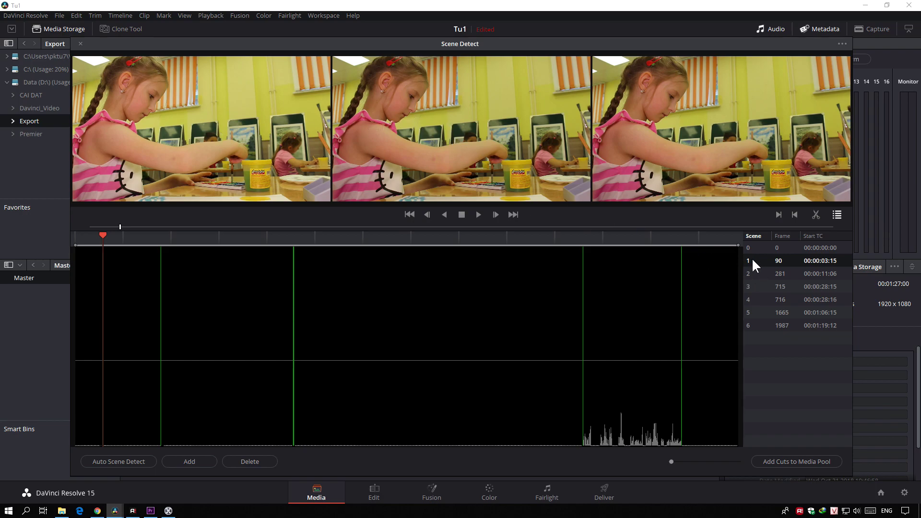
left_click(243, 460)
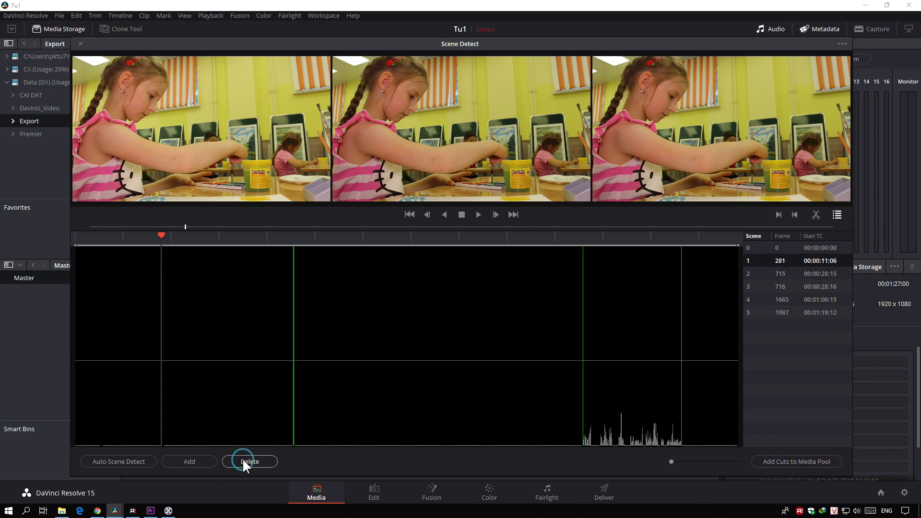
left_click(751, 249)
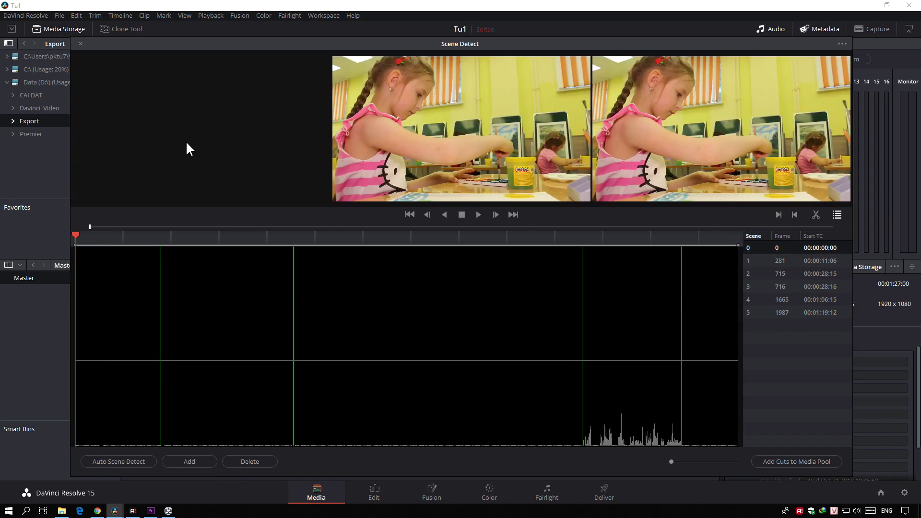
Step: Compare the cuts at frames 281, 715 and 716 to find the redundant one
left_click(751, 261)
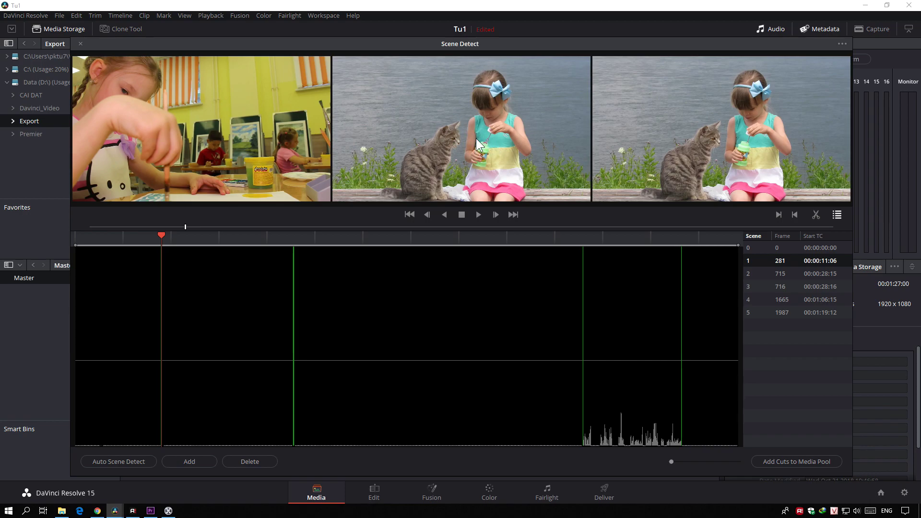
left_click(752, 272)
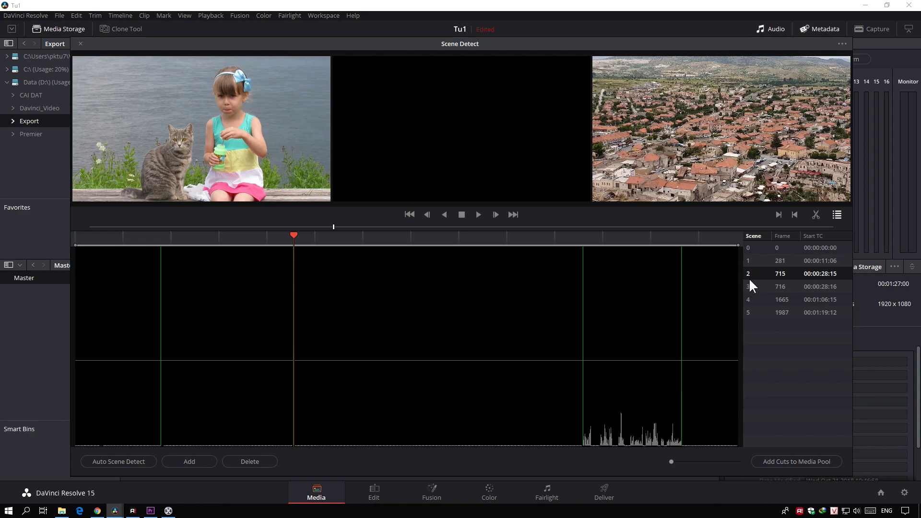
left_click(751, 286)
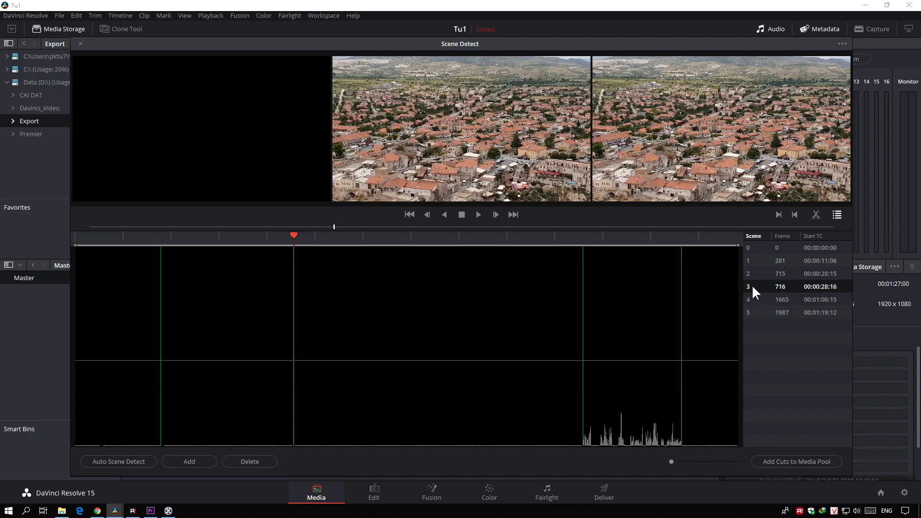
left_click(749, 274)
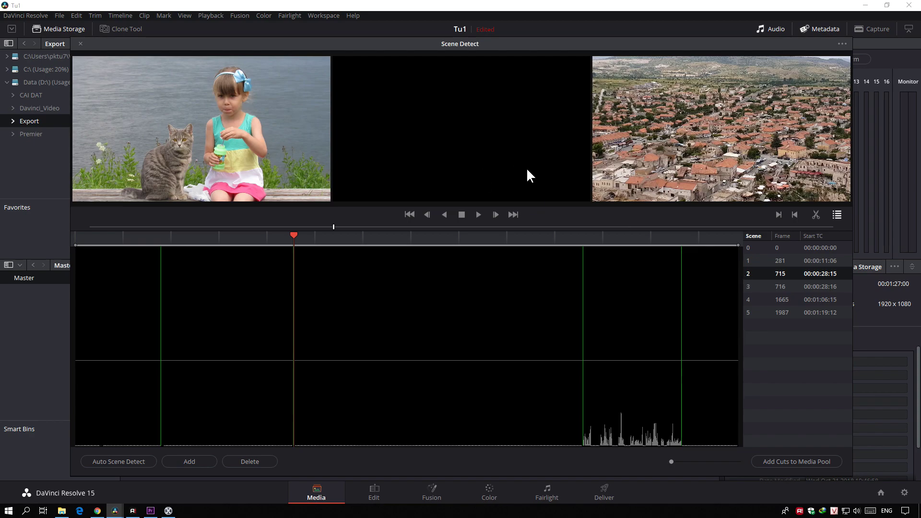
left_click(750, 284)
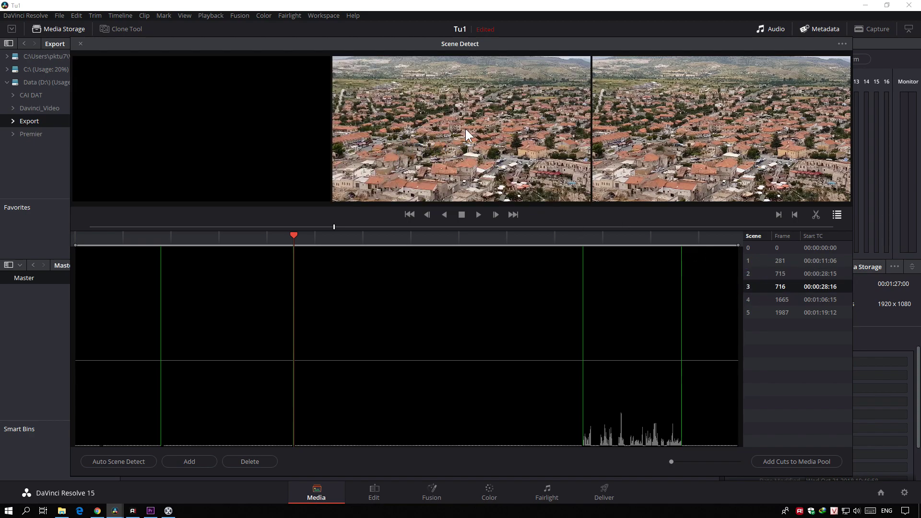
left_click(752, 275)
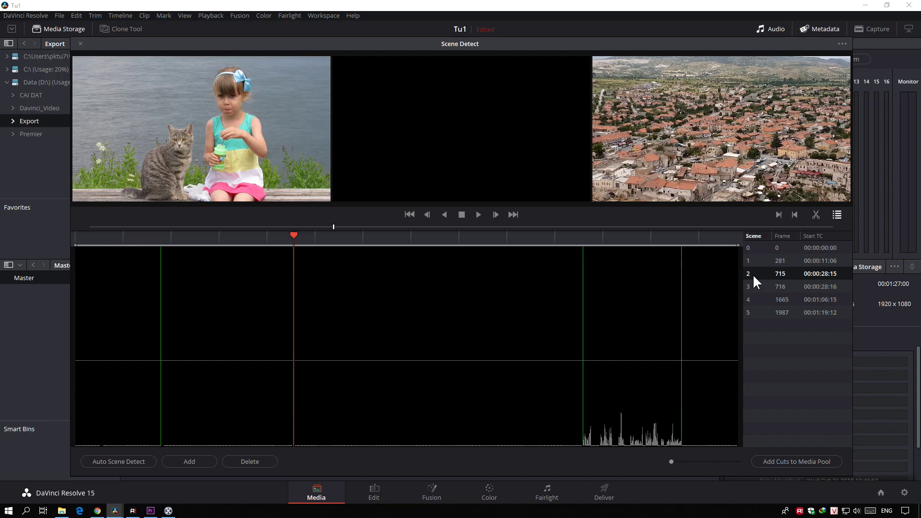
left_click(750, 263)
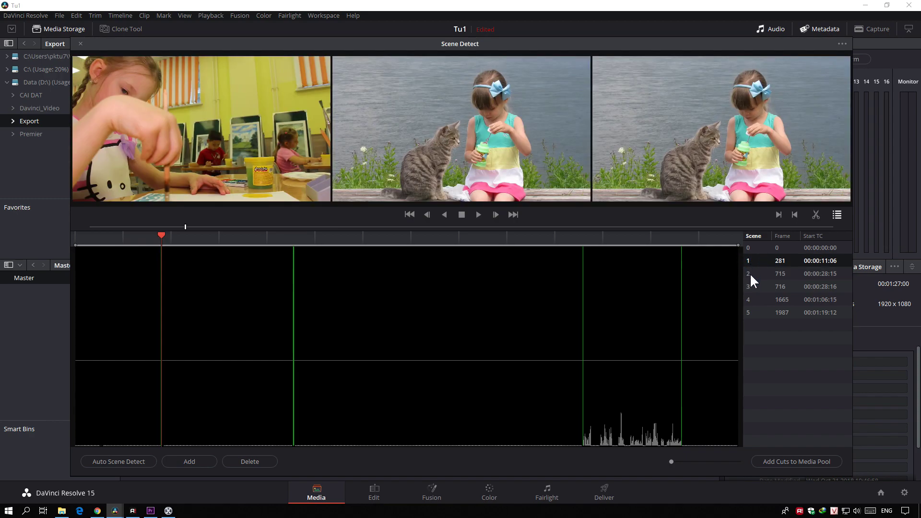
left_click(752, 275)
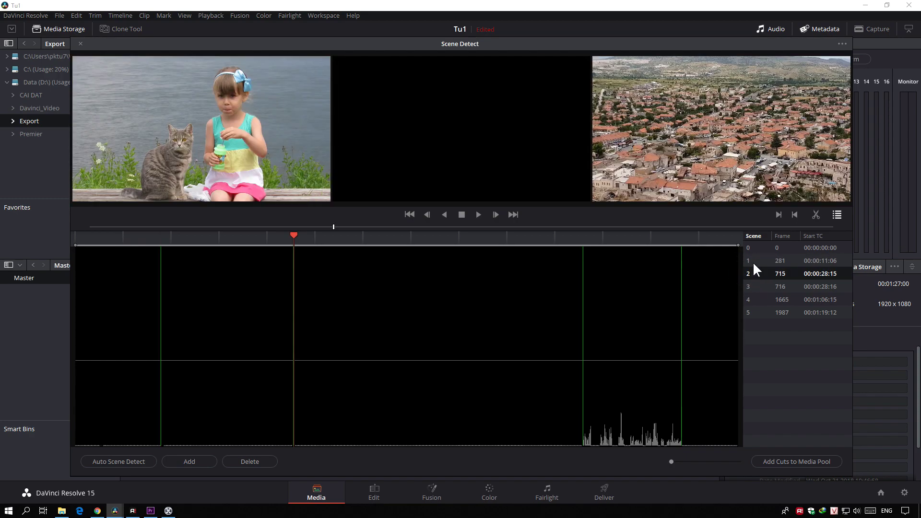
left_click(752, 260)
left_click(753, 272)
left_click(752, 286)
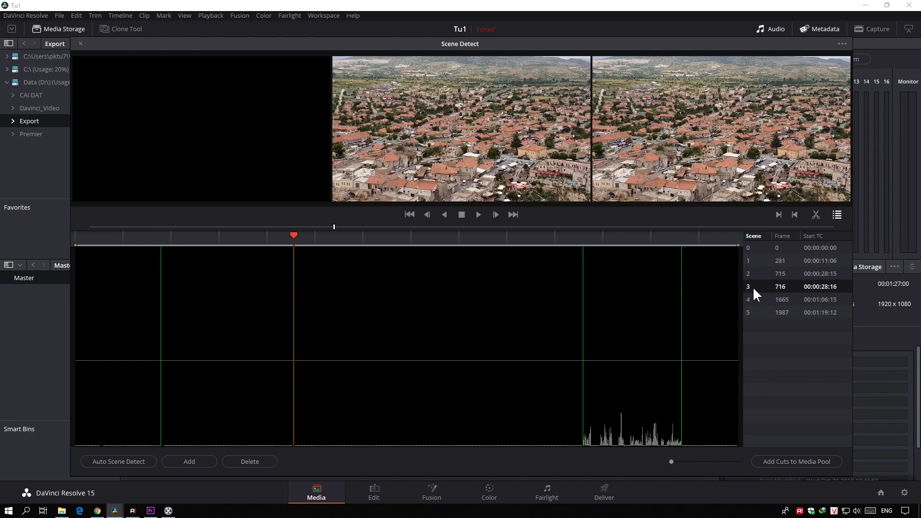
Step: Pick out the redundant frame-715 cut, then review the cuts at frames 1665 and 281
left_click(752, 272)
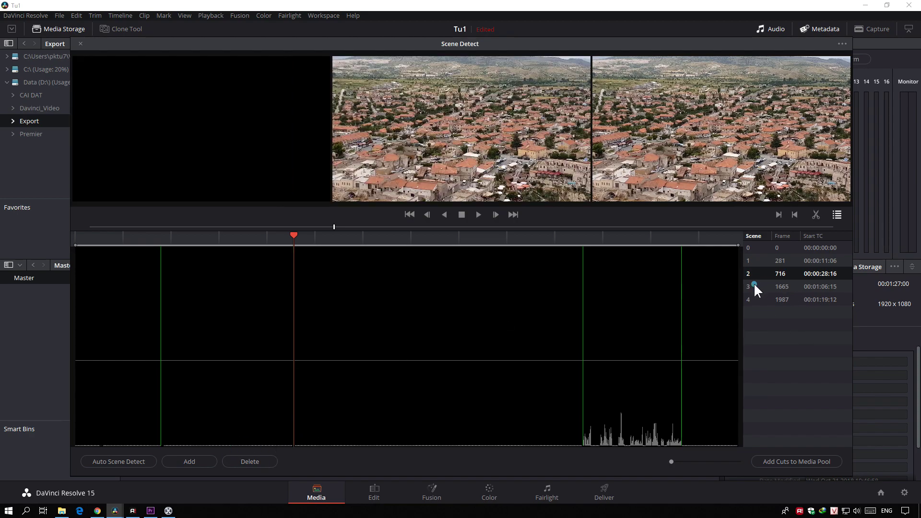
left_click(753, 287)
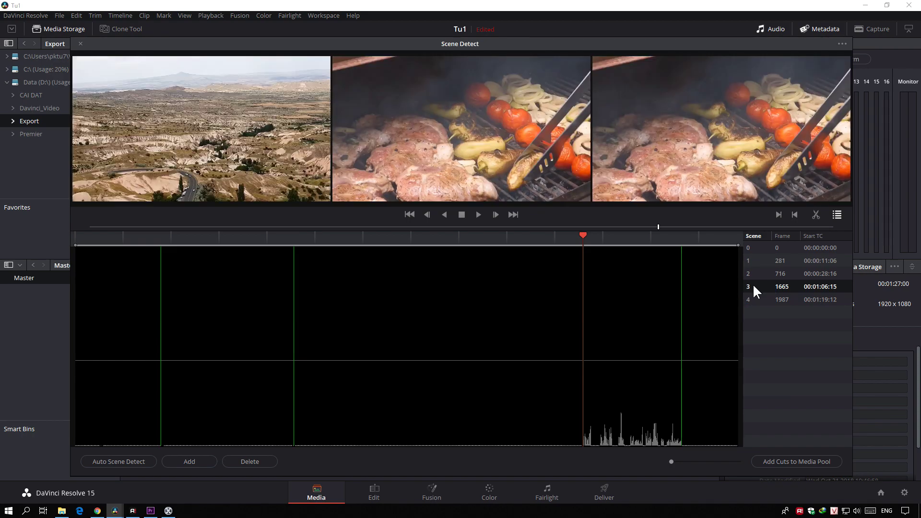
left_click(750, 259)
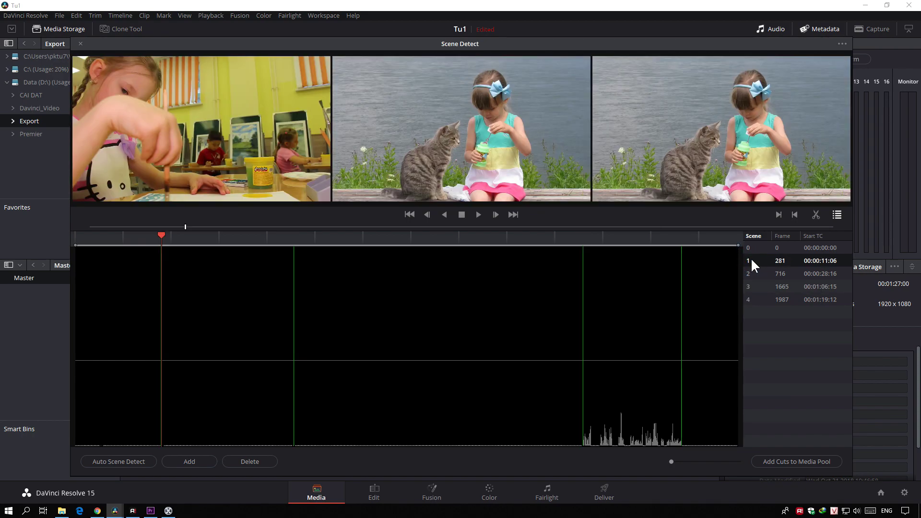
left_click(751, 247)
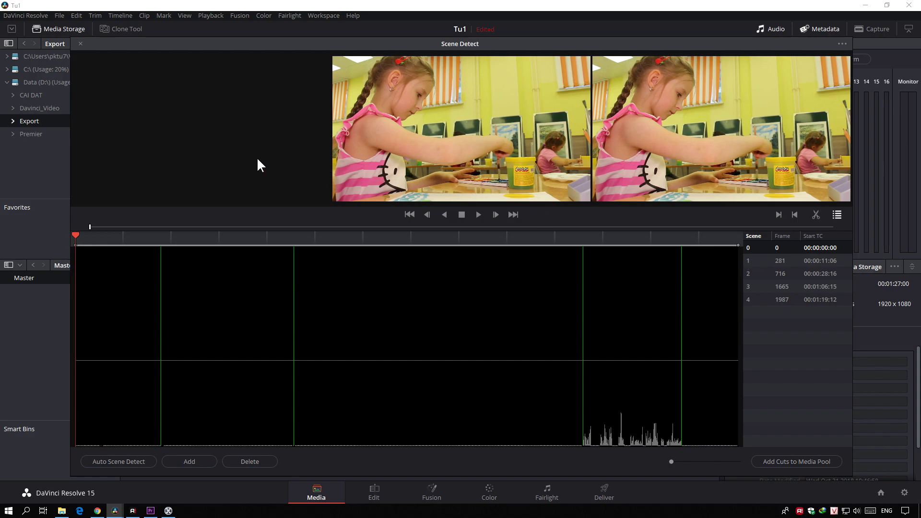
left_click(762, 262)
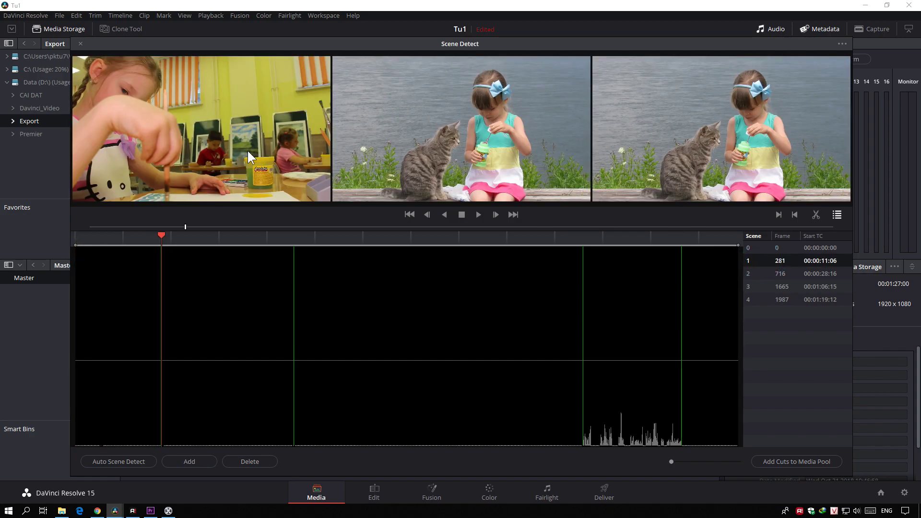
left_click(759, 273)
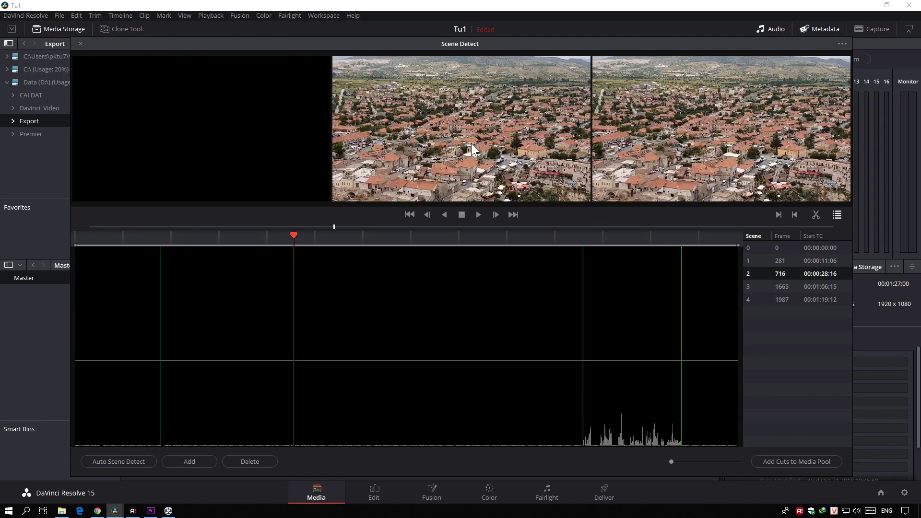
left_click(757, 286)
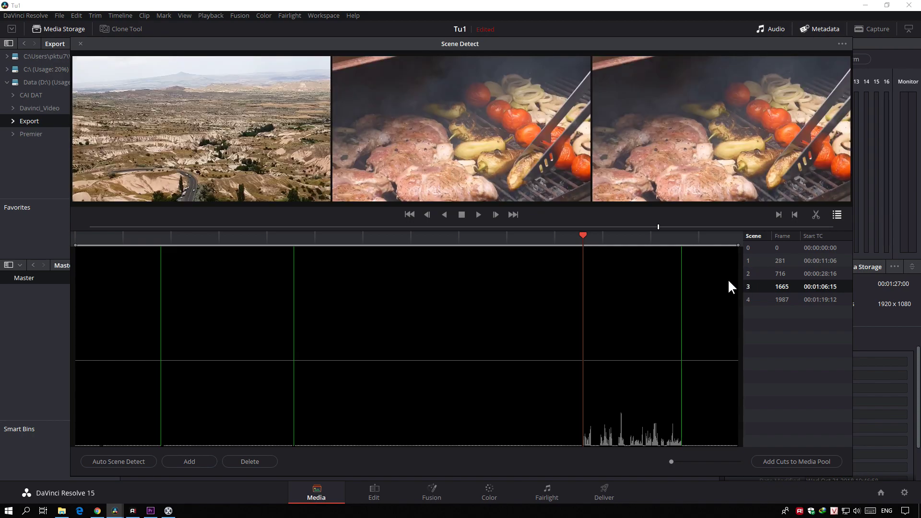
left_click(761, 300)
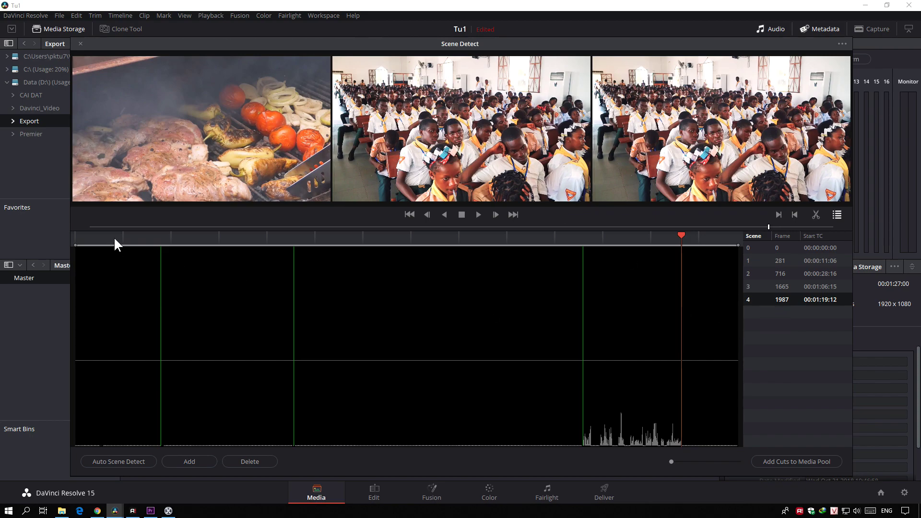
left_click_drag(114, 237, 76, 236)
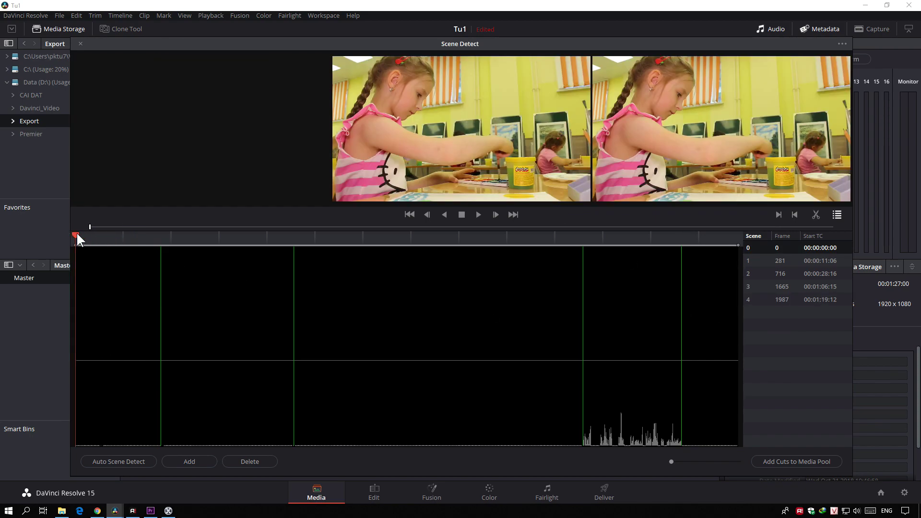
left_click(478, 215)
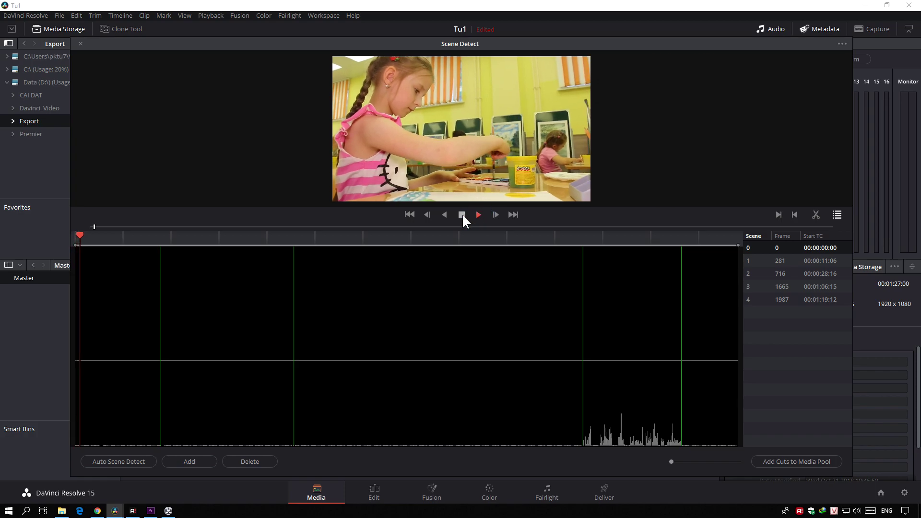
key("space")
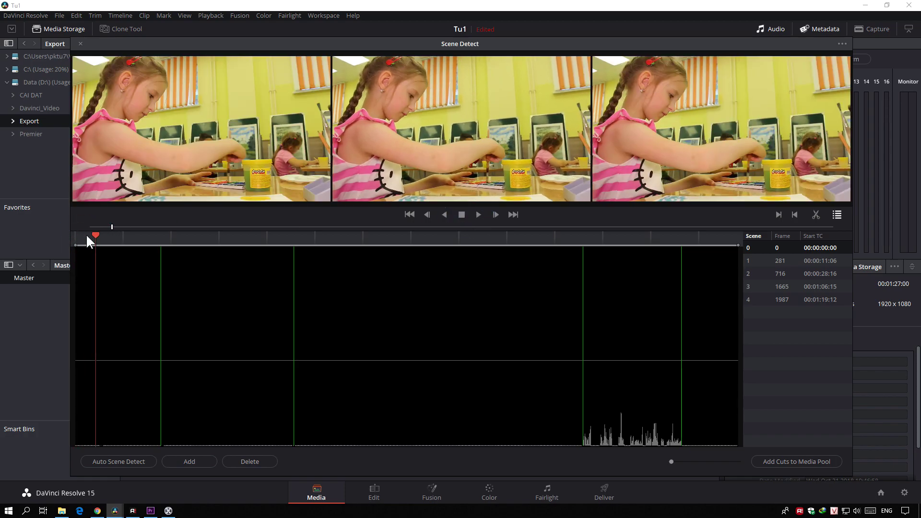
left_click_drag(94, 235, 165, 235)
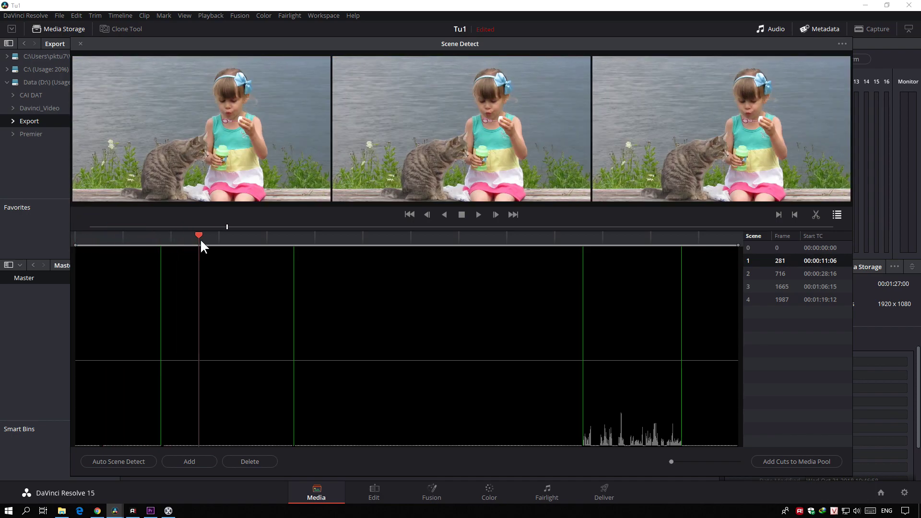
left_click_drag(164, 235, 297, 245)
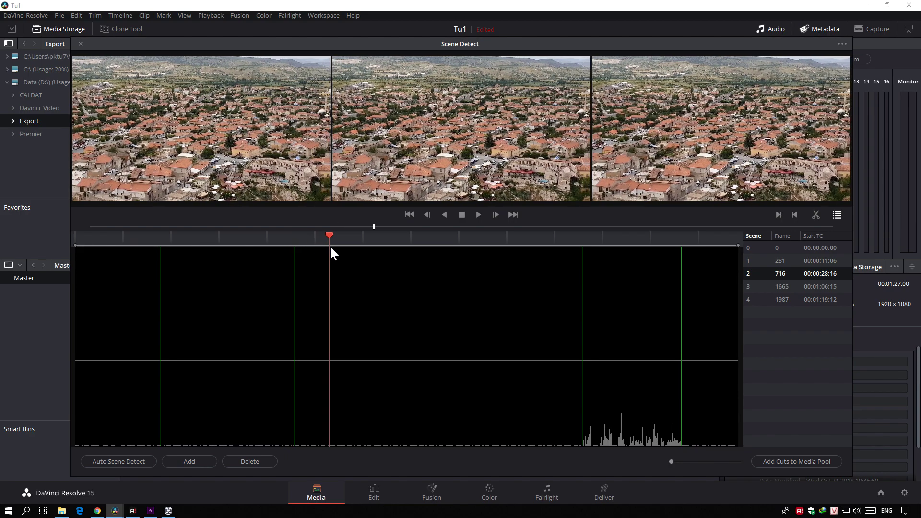
left_click_drag(297, 245, 589, 247)
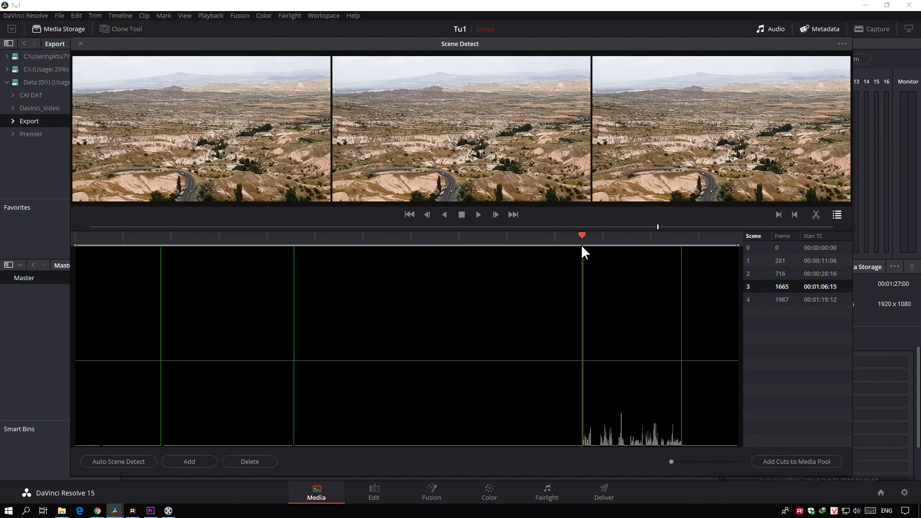
left_click_drag(588, 244, 738, 251)
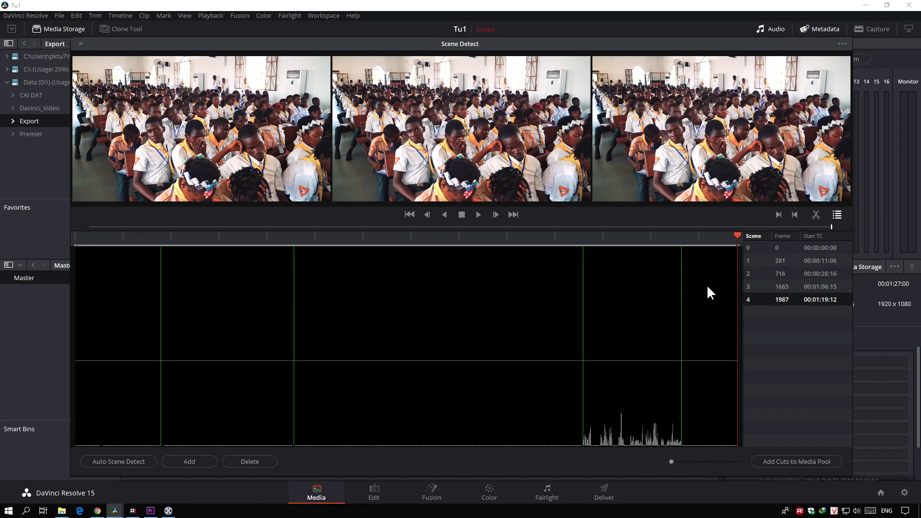
Step: Zoom the detection graph, send the five scene cuts to the Master pool as subclips, and close Scene Detect
left_click(757, 267)
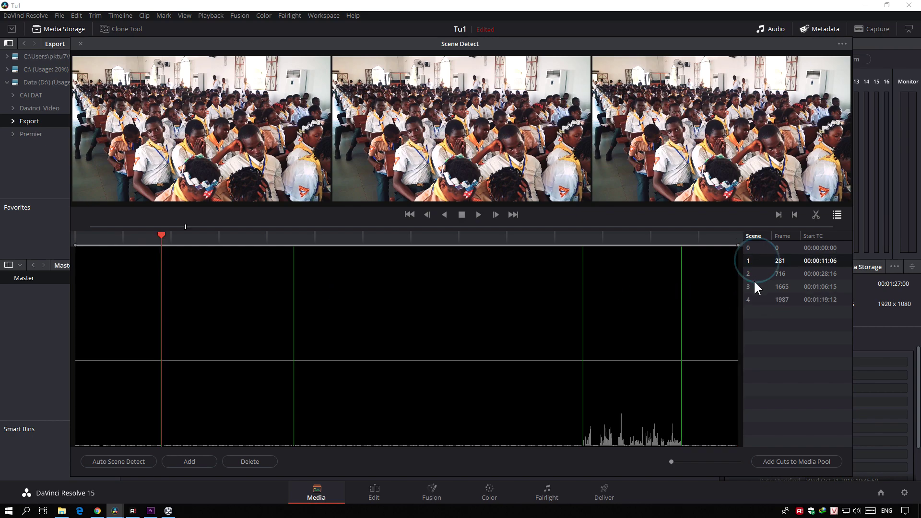
left_click(752, 298)
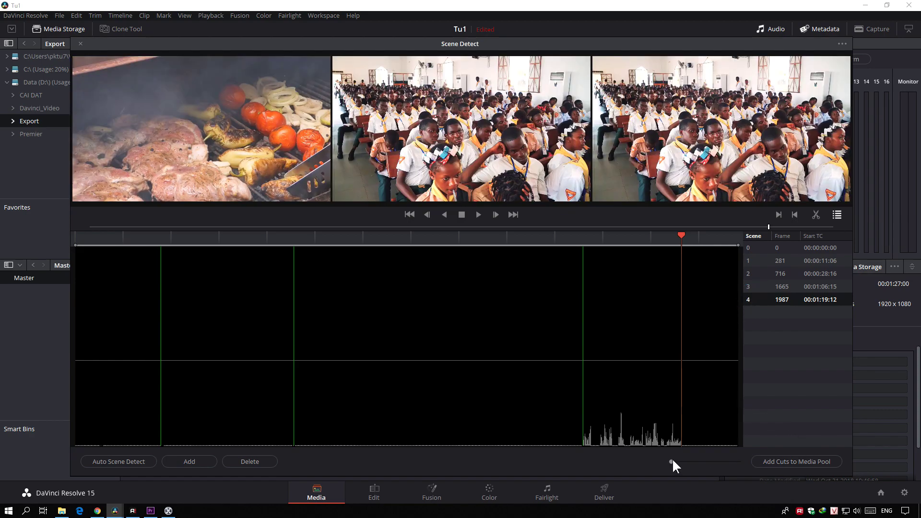
mouse_move(672, 460)
left_mouse_down()
mouse_move(708, 460)
mouse_move(661, 461)
left_mouse_up()
left_click(816, 461)
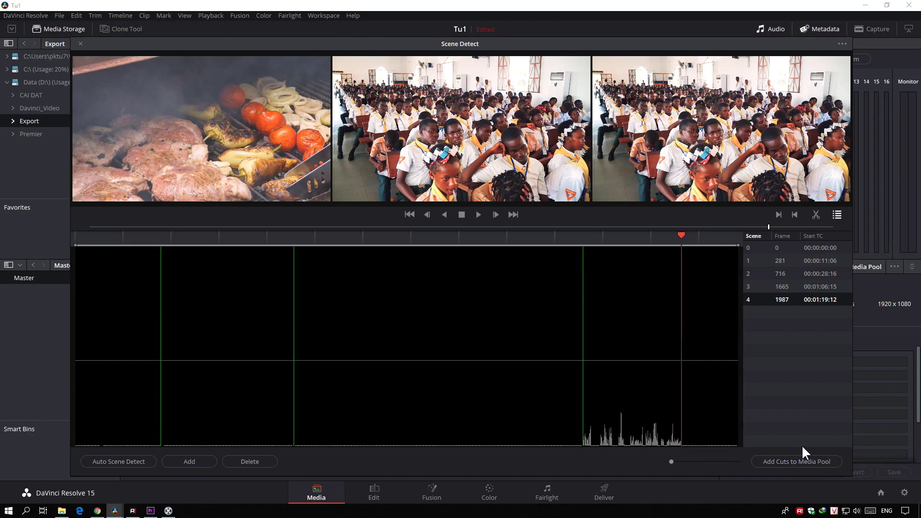
left_click(80, 44)
Step: Select the five Test.mp4 scene clips in the Master bin and drop them onto a new Timeline 1
left_click(353, 362)
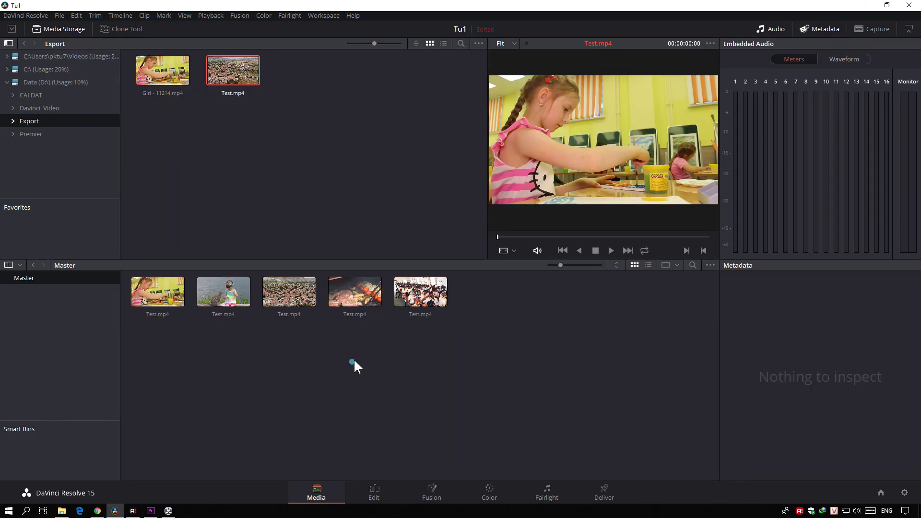
left_click_drag(421, 349, 159, 291)
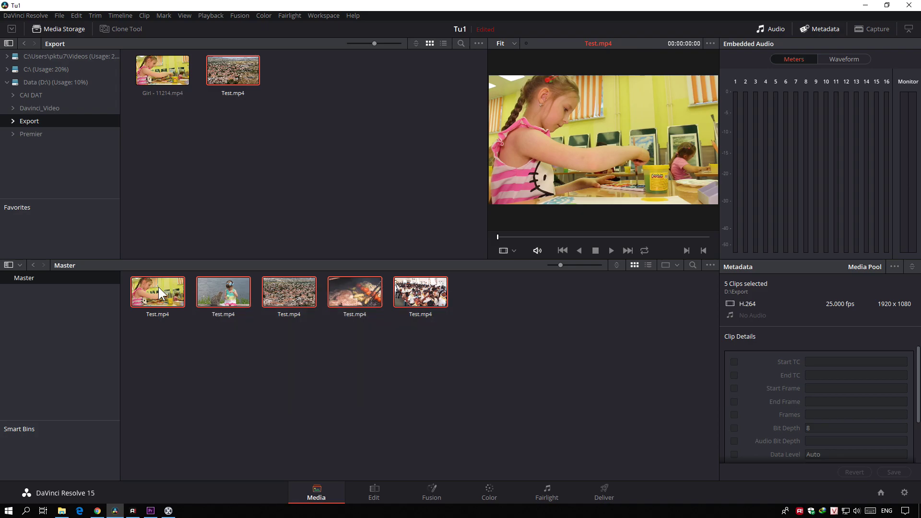
left_click(380, 491)
mouse_move(284, 181)
left_mouse_down()
mouse_move(119, 66)
mouse_move(452, 423)
left_mouse_up()
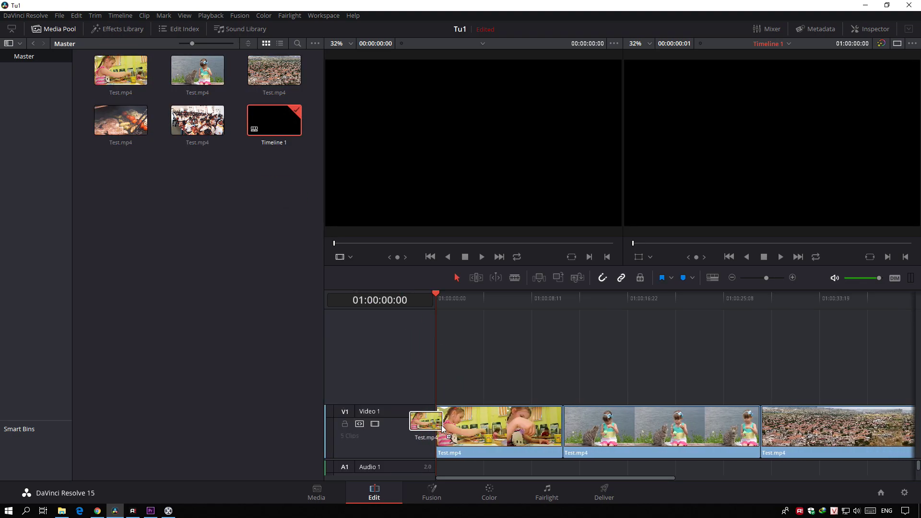
Step: Zoom Resolve's timeline to fit all five clips, then scrub Premiere's sequence toward the first cut
key("ctrl+minus")
key("ctrl+minus")
key("ctrl+minus")
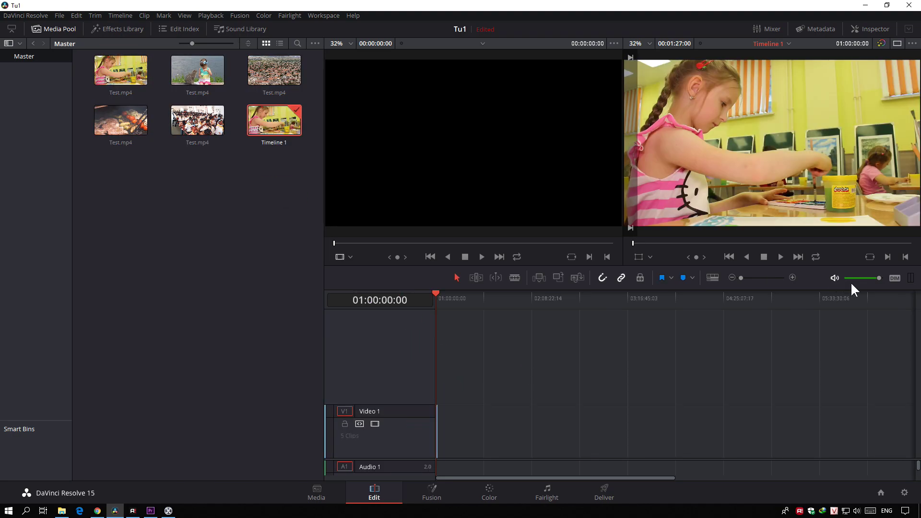
key("ctrl+equal")
key("ctrl+equal")
key("ctrl+equal")
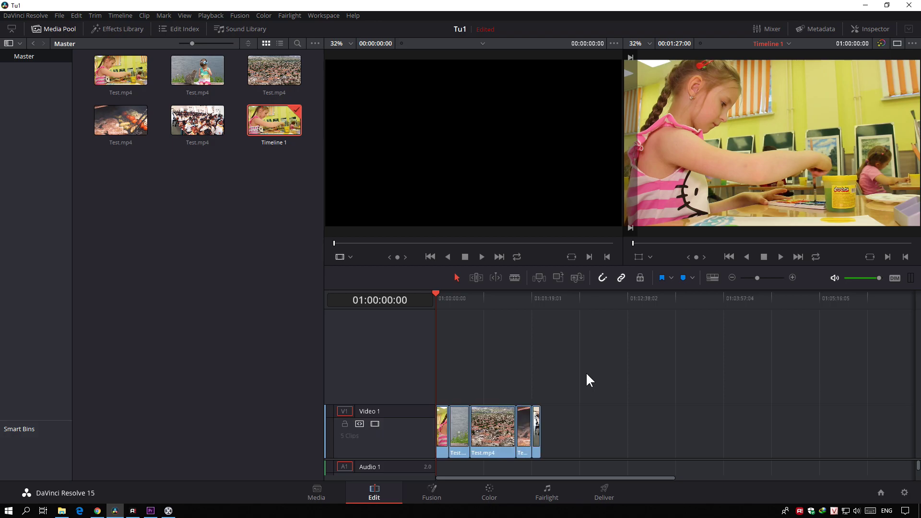
key("ctrl+equal")
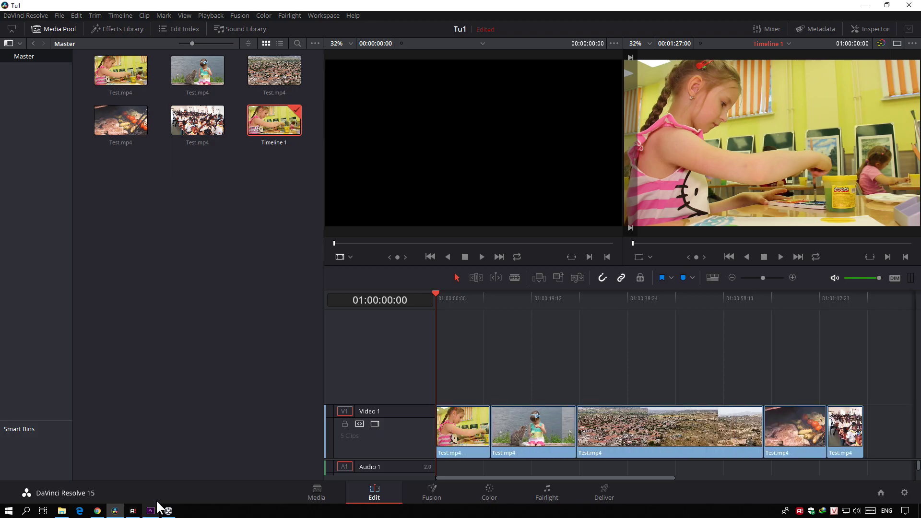
left_click(150, 510)
left_click_drag(416, 330, 496, 329)
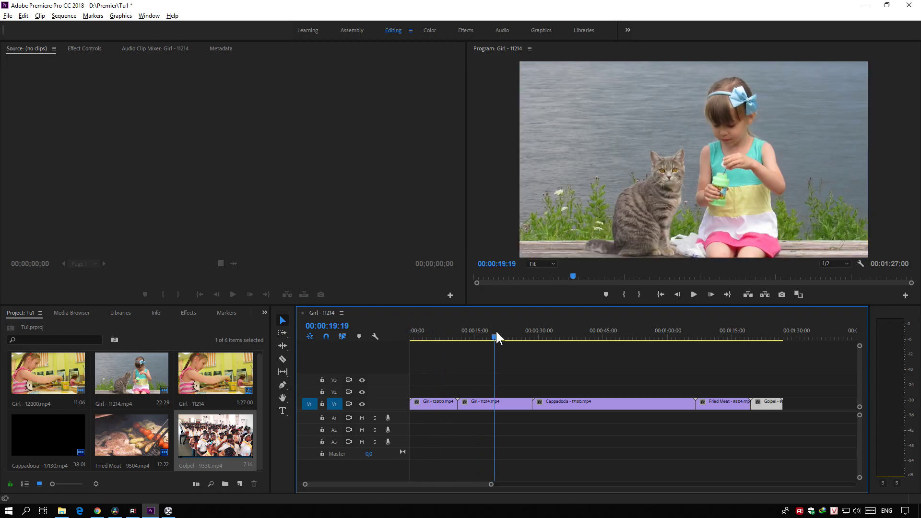
Step: Match Premiere's playhead at 00:00:21:11 and the Cappadocia cut against the same point in Resolve
key("alt+Tab")
left_click_drag(466, 289, 531, 303)
key("alt+Tab")
left_click(505, 335)
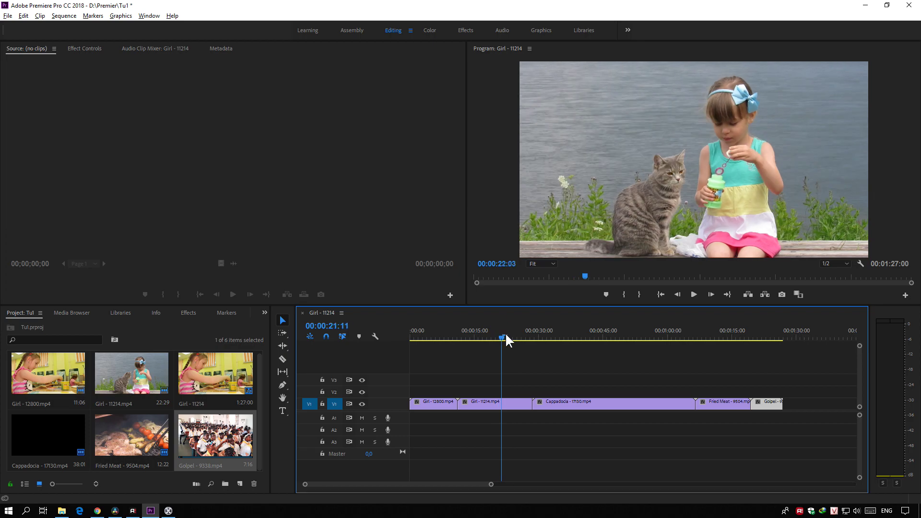
left_click_drag(504, 336, 600, 336)
key("alt+Tab")
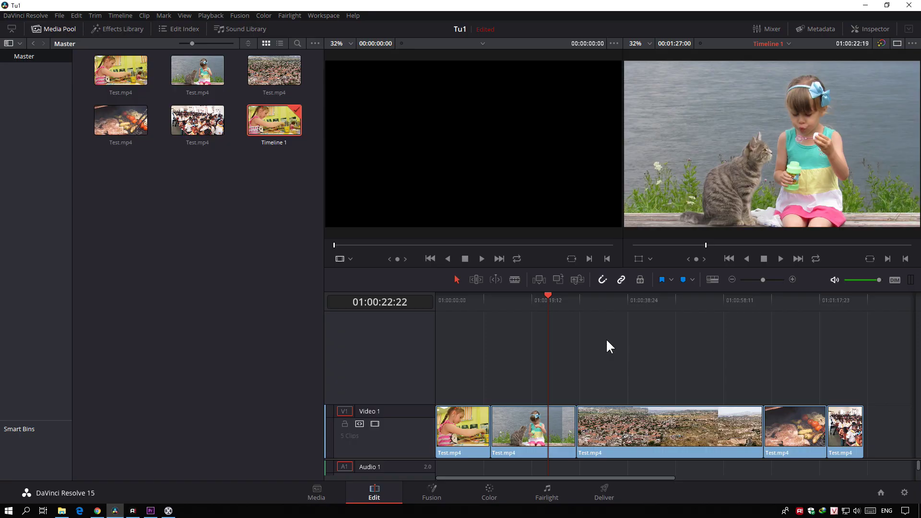
left_click_drag(616, 300, 655, 300)
Step: Compare the Fried Meat and grilling scene cuts between Premiere and Resolve
key("alt+Tab")
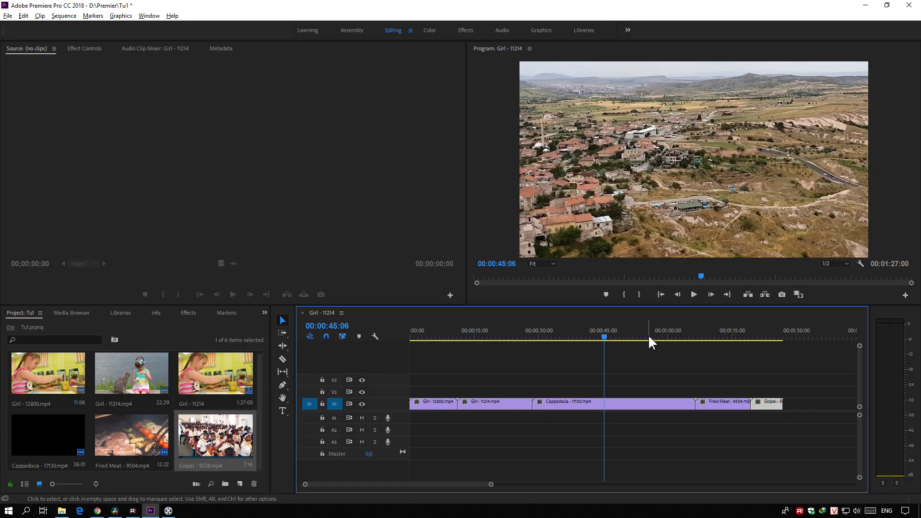
left_click_drag(649, 337, 714, 336)
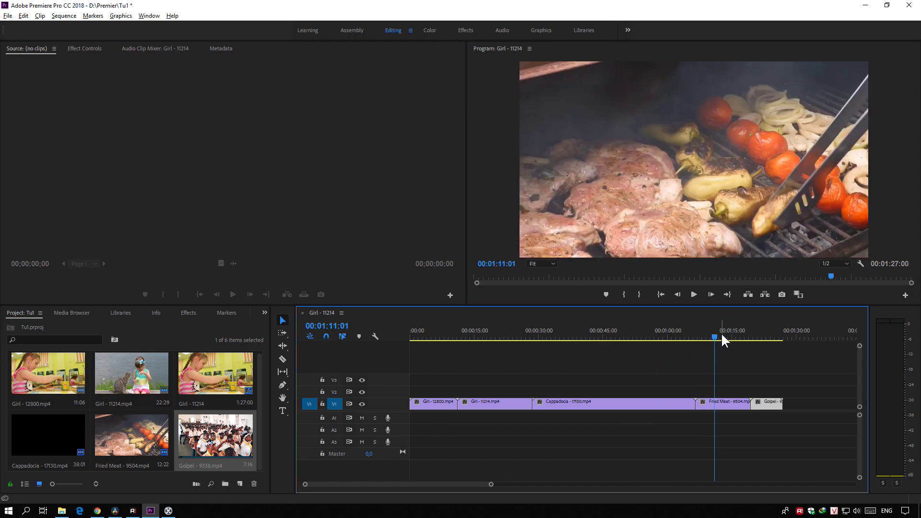
key("alt+Tab")
left_click_drag(681, 300, 722, 300)
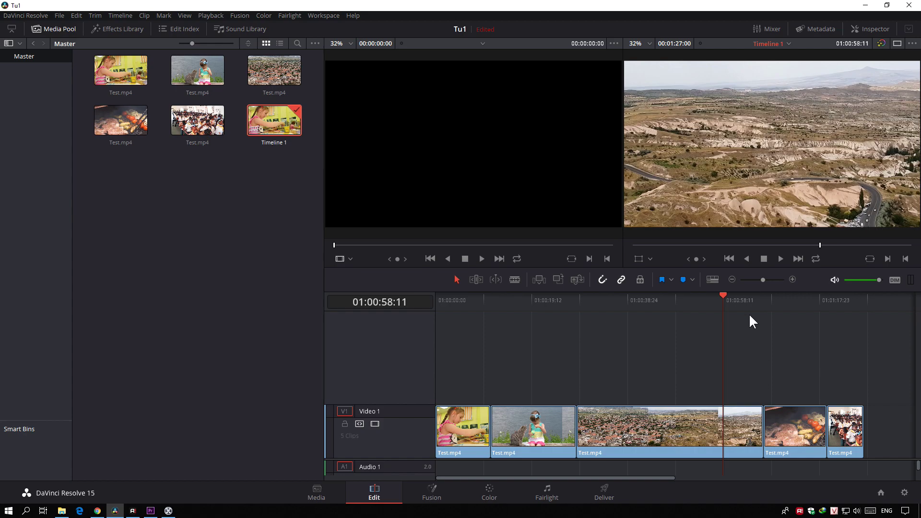
left_click_drag(753, 298, 773, 298)
key("alt+Tab")
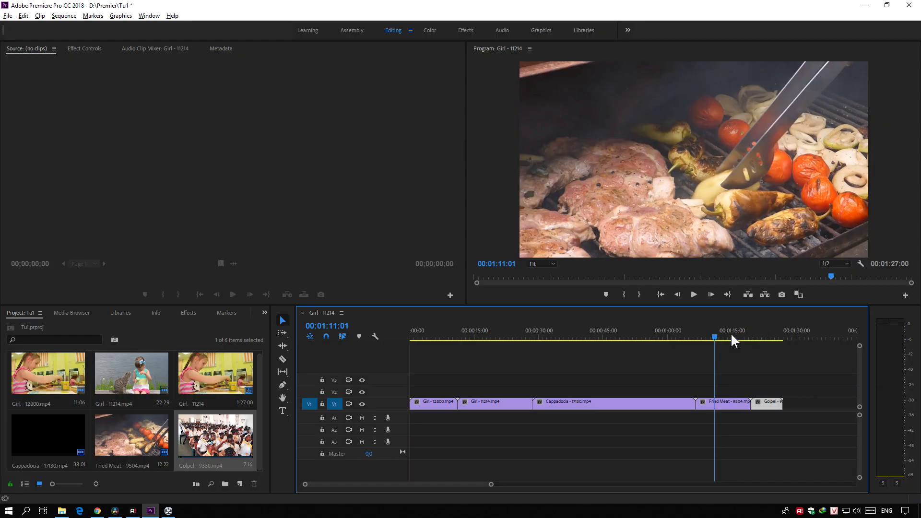
left_click_drag(724, 335, 735, 334)
Step: Check the crowd scene cut in both programs, then select the exported Test.mp4 on Resolve's Media page
key("alt+Tab")
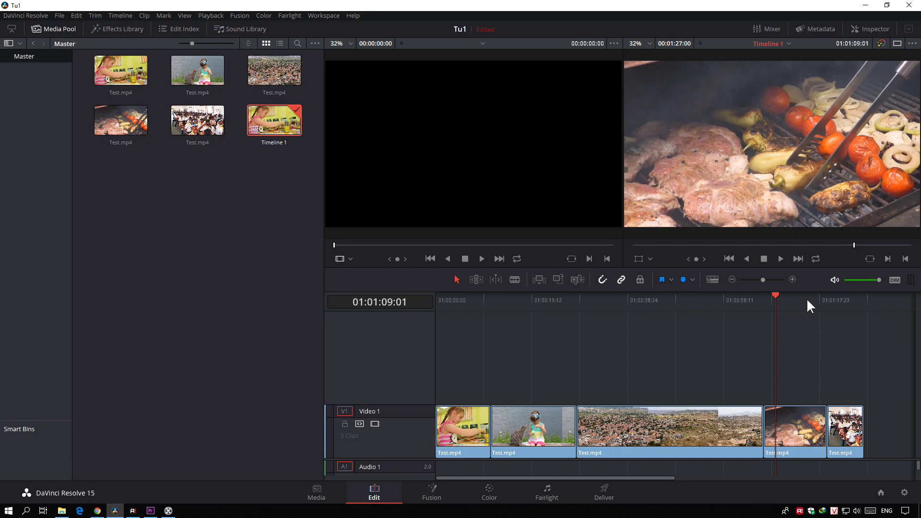
left_click_drag(809, 298, 838, 300)
key("alt+Tab")
left_click(764, 335)
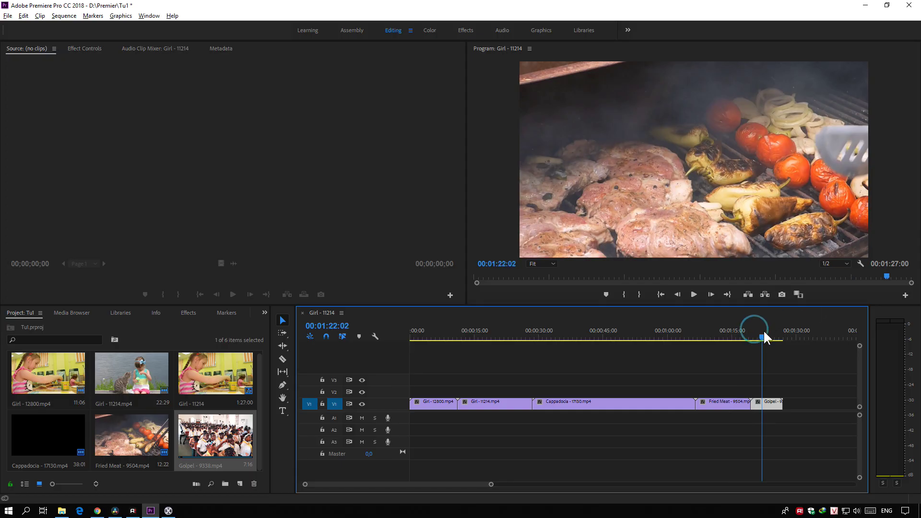
key("alt+Tab")
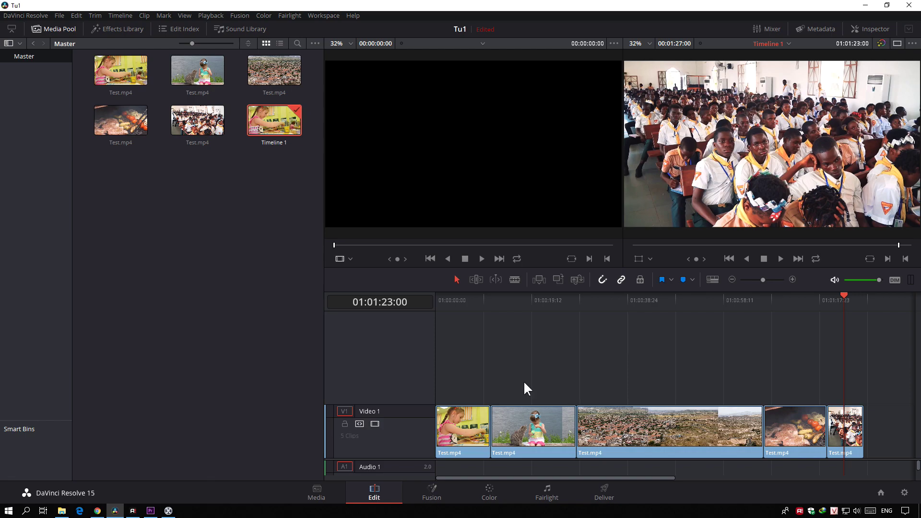
left_click(310, 493)
left_click(235, 76)
Step: Import the full exported Test.mp4 into the Master bin and lay it on Video 2 above the scene clips
left_click_drag(235, 77, 551, 302)
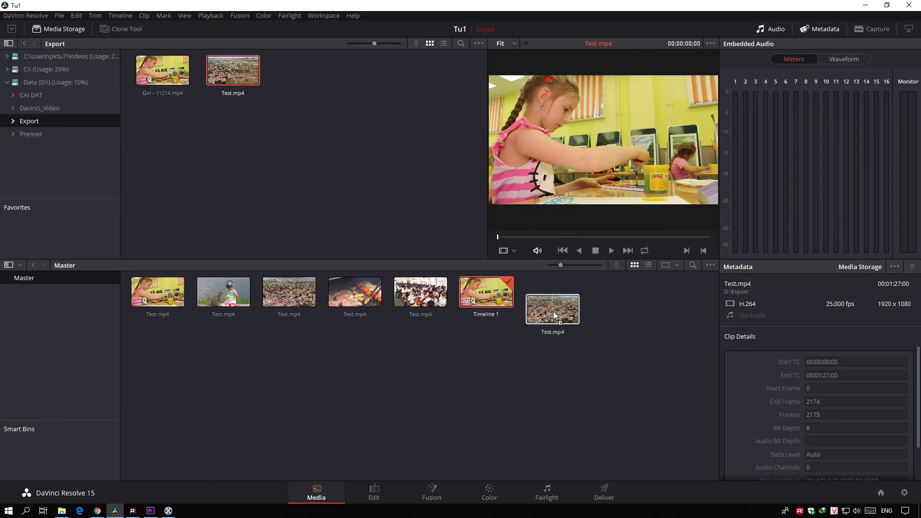
left_click(373, 492)
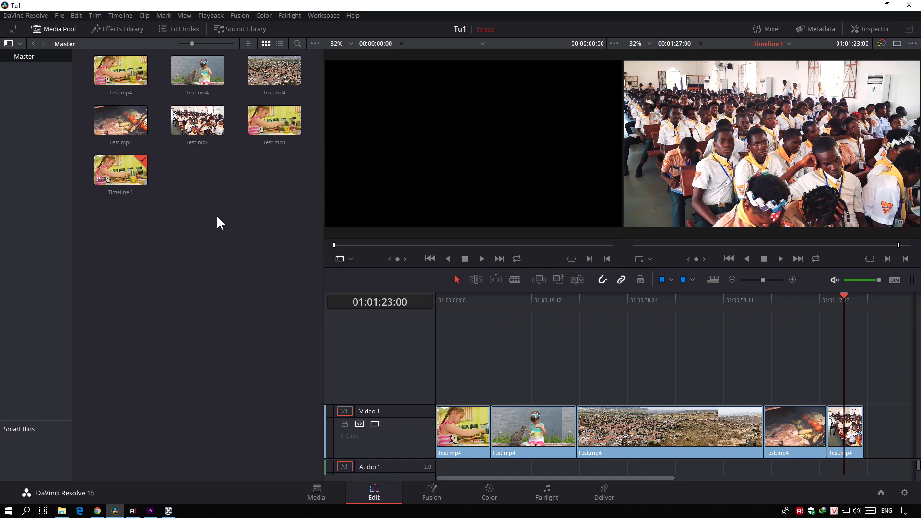
left_click(128, 79)
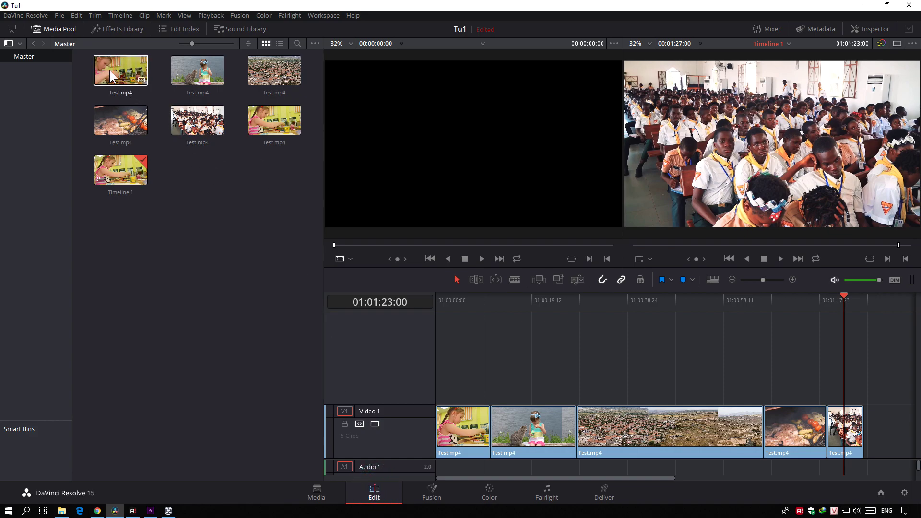
left_click(200, 74)
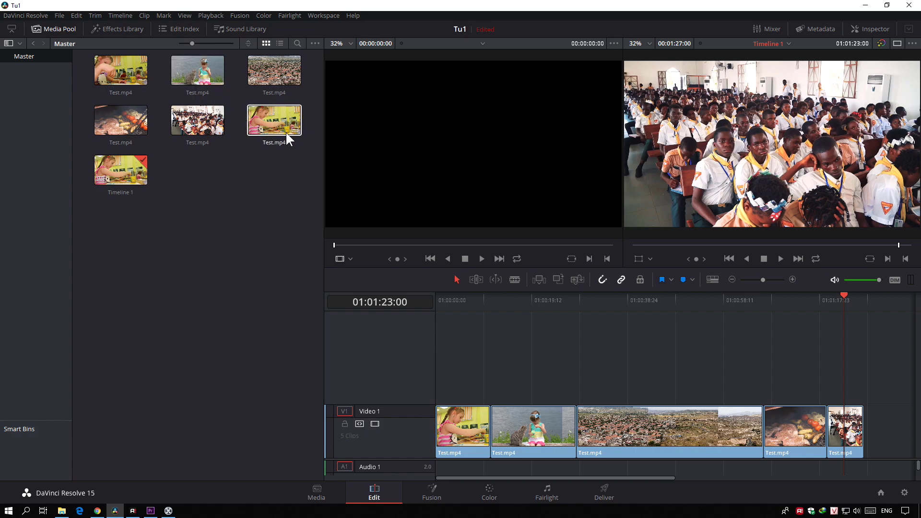
left_click_drag(264, 123, 472, 370)
left_click_drag(475, 302, 445, 301)
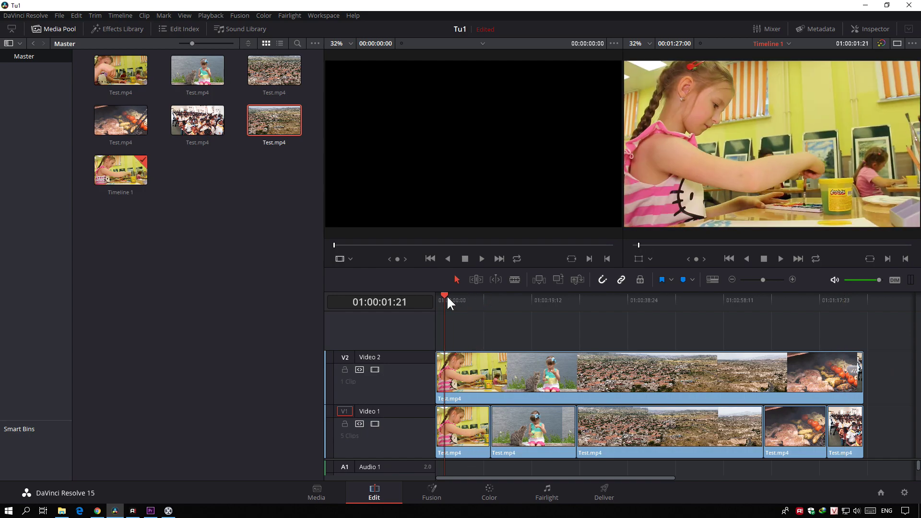
Step: Scrub to the grilling scene and select the full-length Test.mp4 clip on Video 2
left_click_drag(450, 300, 812, 355)
left_click(840, 377)
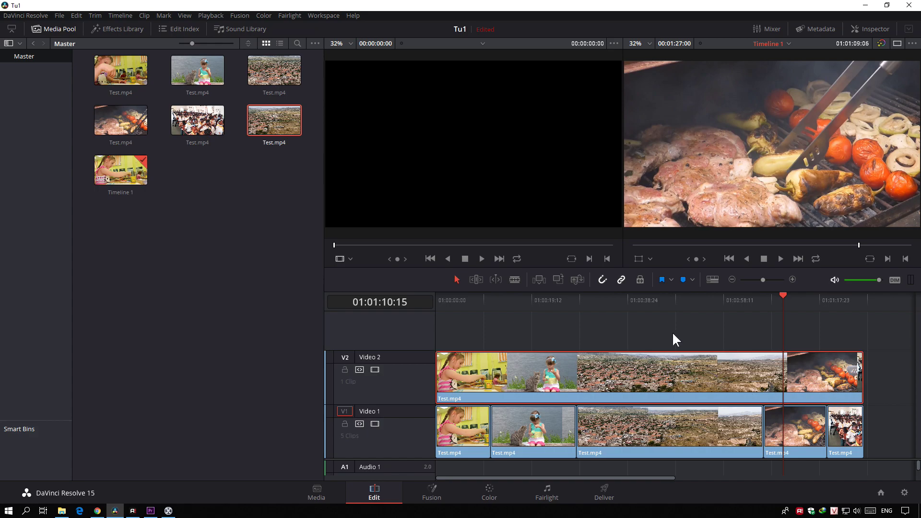
Step: Drop the Video 2 clip's opacity to about 50 in the Inspector, then deselect it
left_click(872, 29)
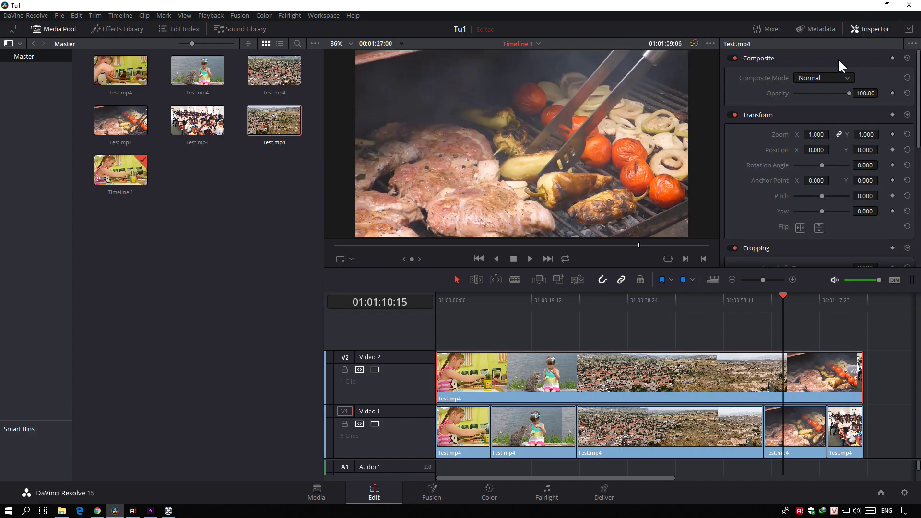
left_click_drag(845, 93, 824, 93)
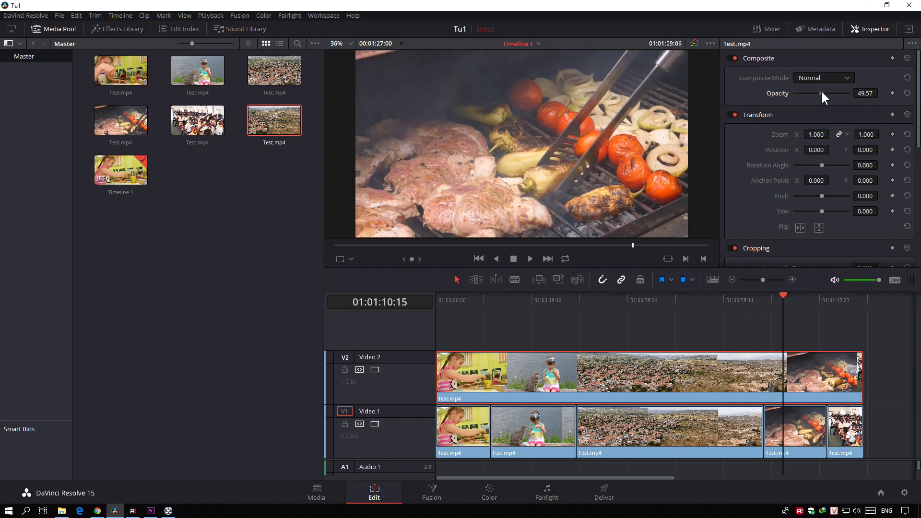
left_click(847, 338)
mouse_move(617, 298)
left_mouse_down()
mouse_move(458, 298)
mouse_move(759, 311)
mouse_move(687, 306)
left_mouse_up()
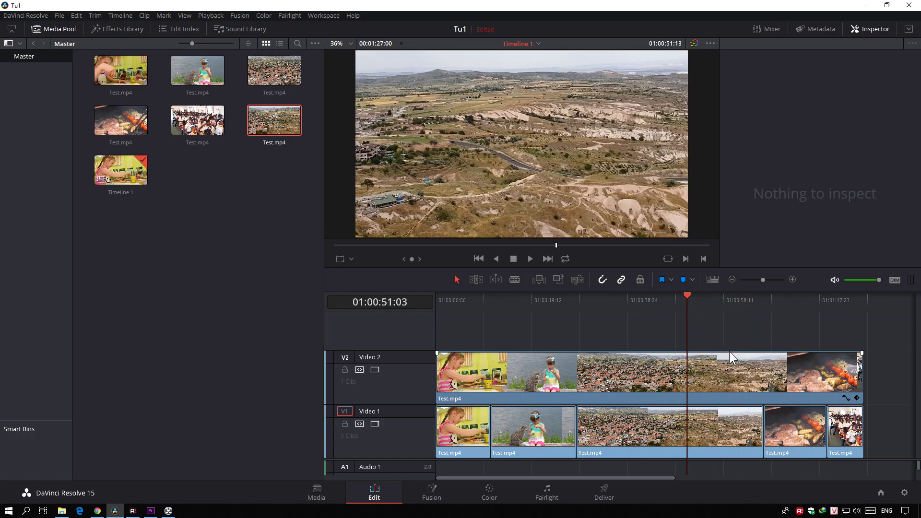
Step: Shift the half-opacity Video 2 clip later, check it at the girl-and-cat scene, then nudge it slightly earlier
left_click_drag(729, 353, 736, 375)
left_click(618, 300)
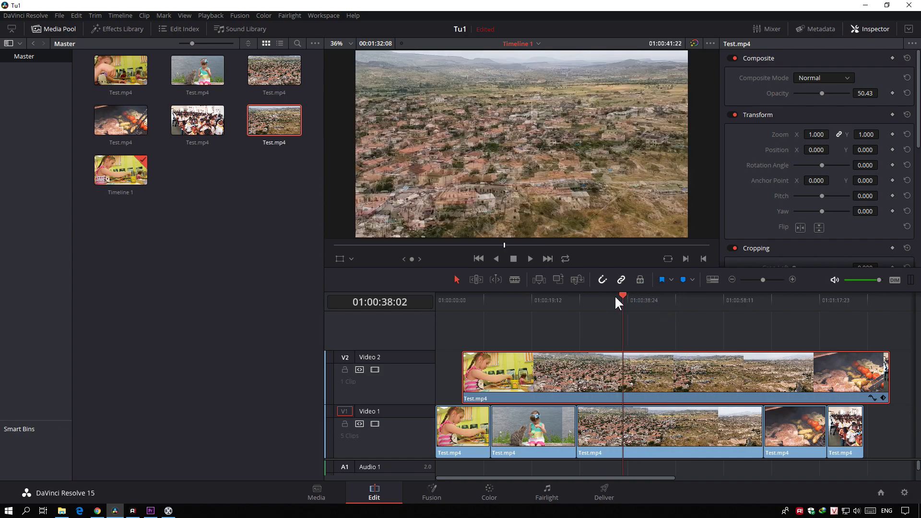
left_click_drag(618, 299, 548, 295)
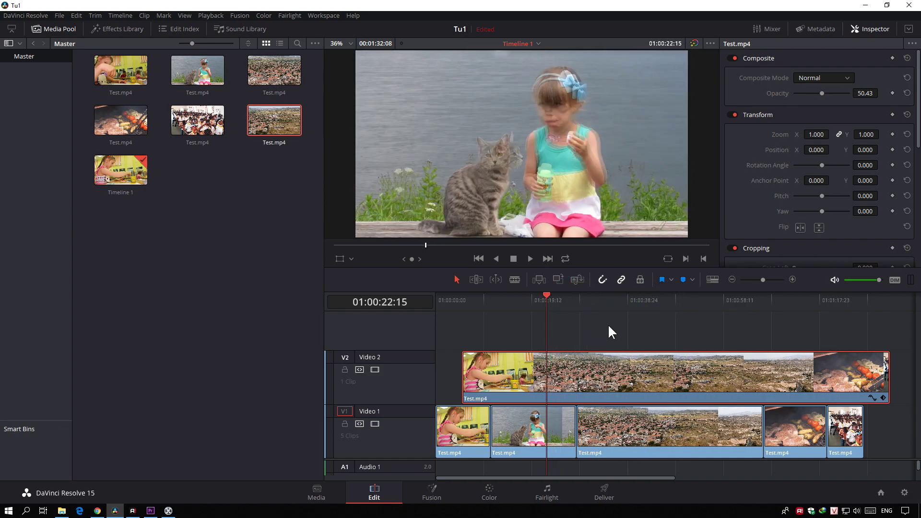
left_click_drag(625, 371, 620, 368)
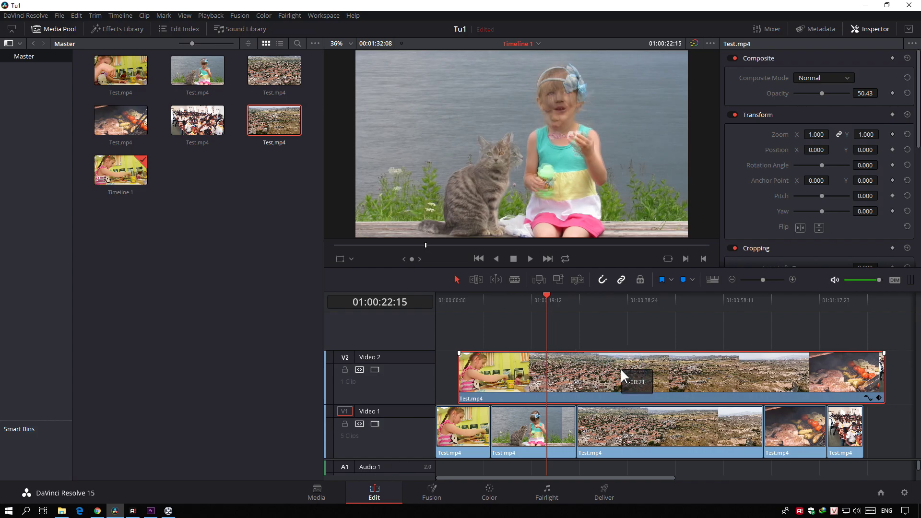